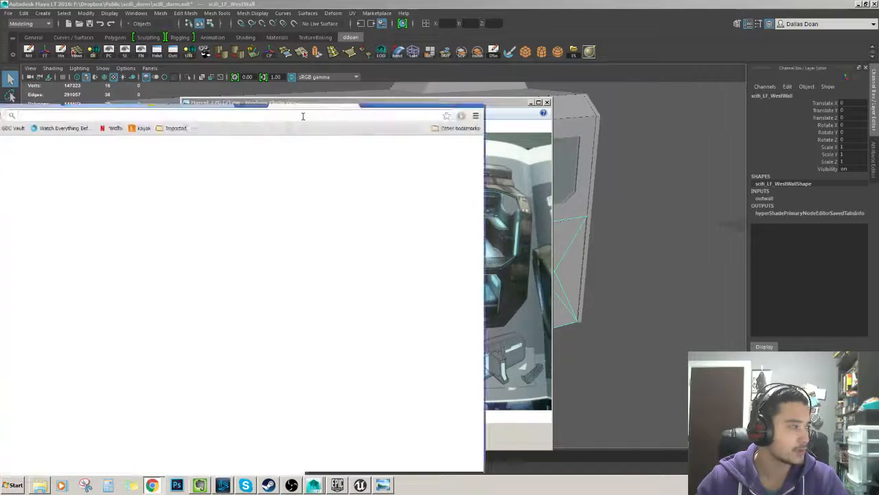
Open the artist's portfolio website, go to the Goblin Hot Rod project page and maximise the browser window
type("dallasdoan.com")
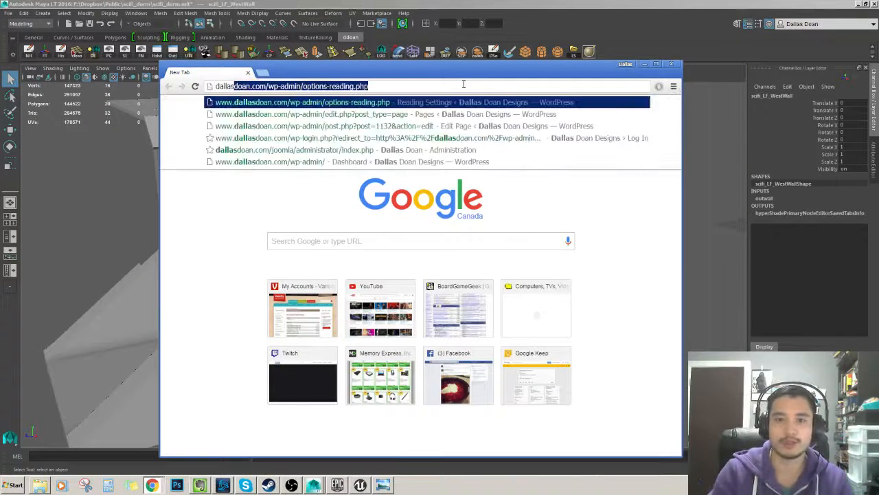
key("Return")
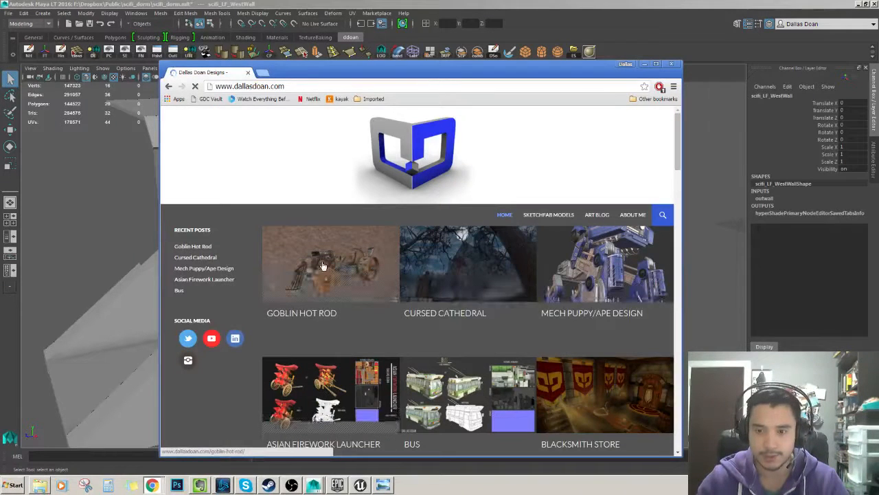
left_click(325, 273)
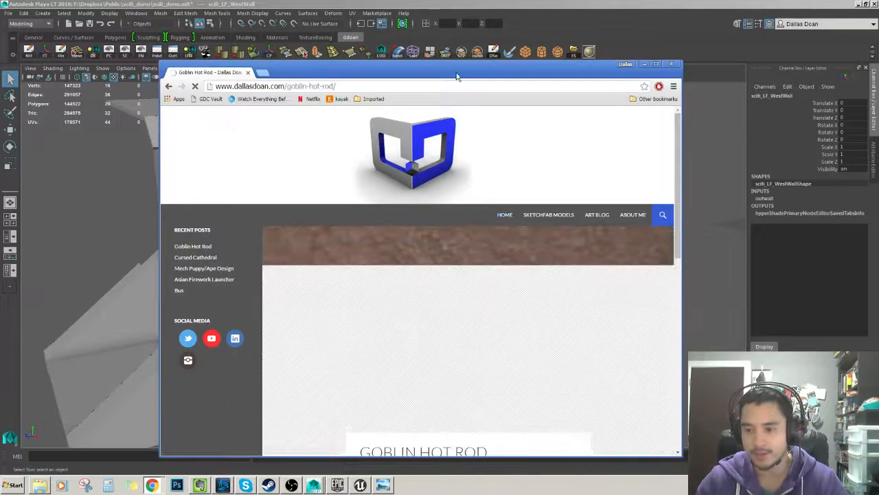
left_click_drag(455, 71, 297, 1)
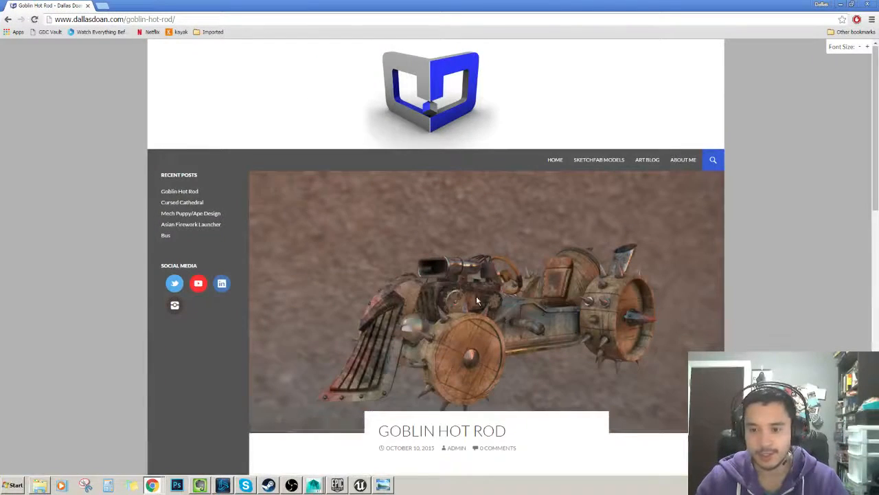
Look through the Goblin Hot Rod page, including its header render, concept credit and image gallery
scroll(476, 296, "down", 4)
scroll(406, 302, "up", 3)
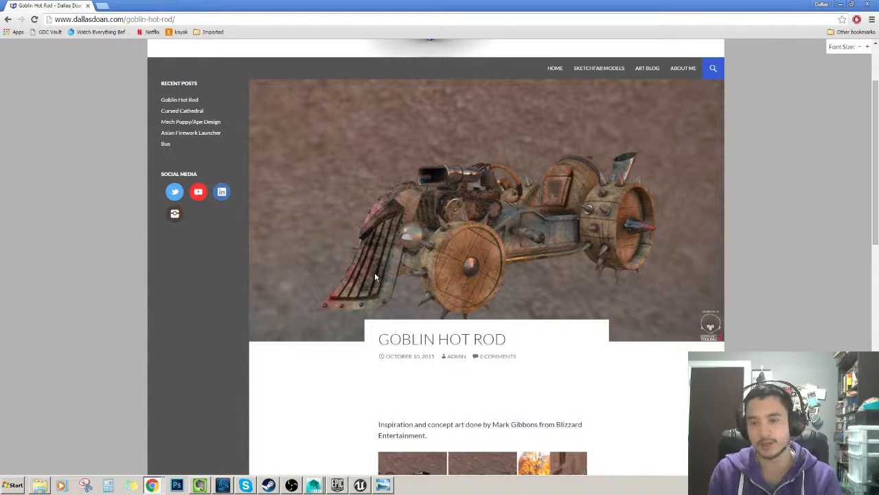
scroll(426, 288, "down", 5)
scroll(477, 301, "up", 1)
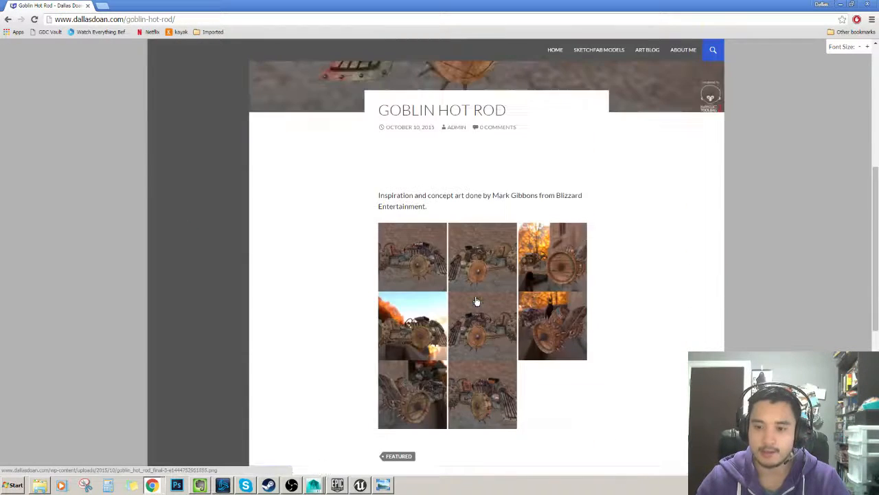
scroll(456, 278, "up", 4)
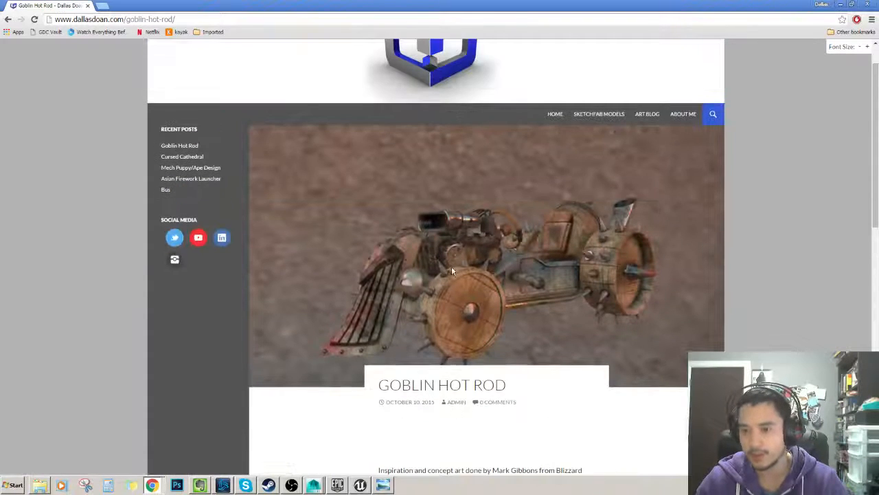
scroll(451, 271, "up", 1)
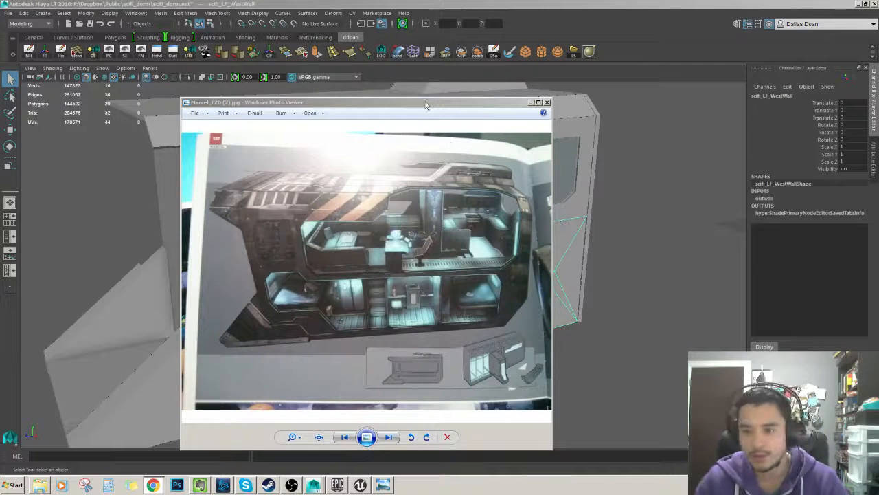
Examine the kitchen area of the sci-fi dorm concept art up close and close the image
left_click_drag(426, 104, 446, 98)
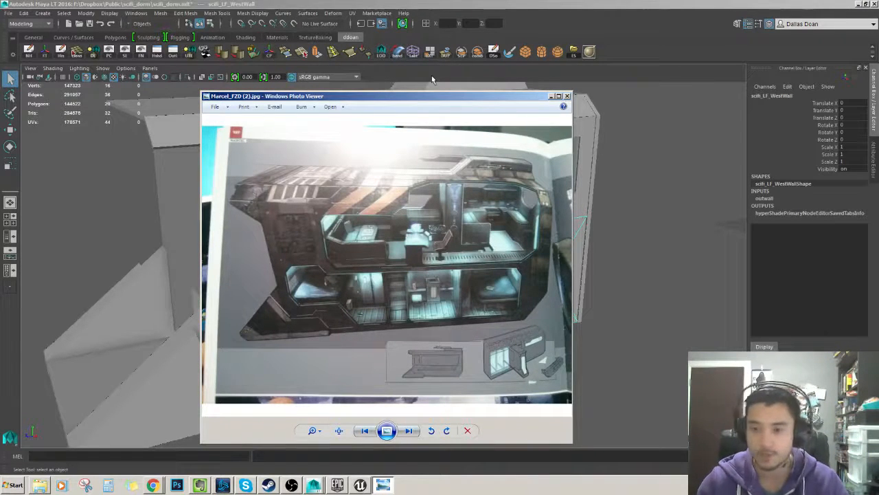
left_click_drag(540, 101, 516, 104)
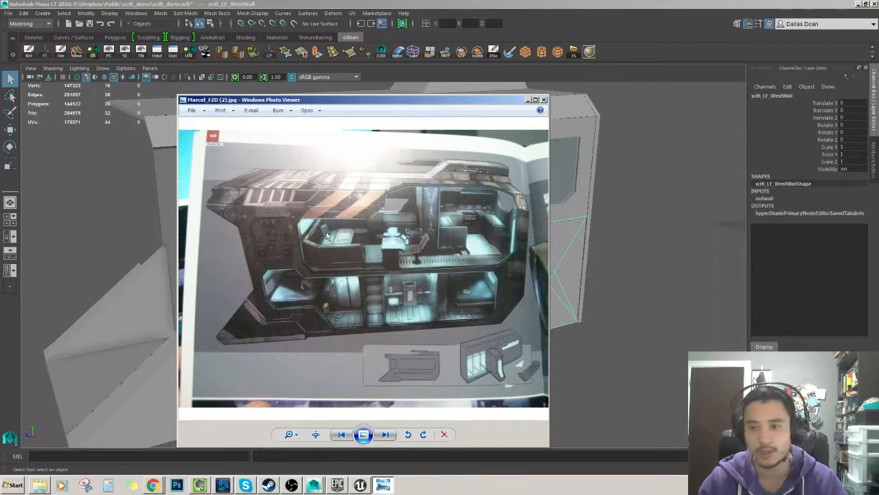
scroll(328, 240, "up", 3)
scroll(290, 255, "up", 3)
left_click_drag(332, 245, 269, 252)
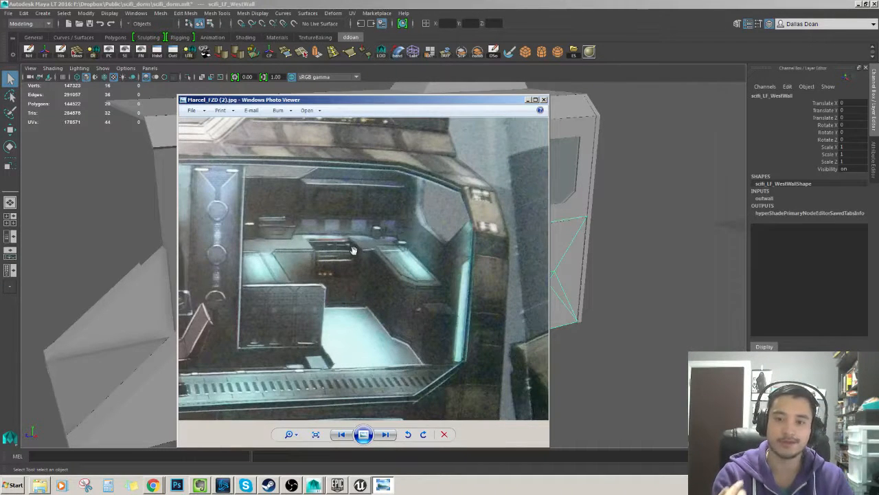
mouse_move(433, 215)
left_mouse_down()
mouse_move(443, 200)
mouse_move(441, 224)
left_mouse_up()
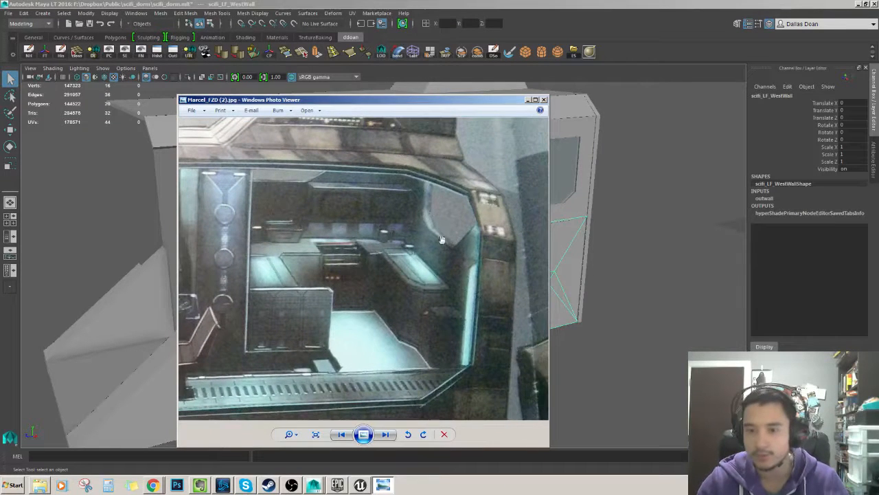
left_click(543, 100)
Examine the cabinet front panel up close in the dorm scene, then the whole U-shaped kitchen counter
left_click_drag(538, 226, 419, 226, "alt")
left_click(473, 258)
key("w")
key("f")
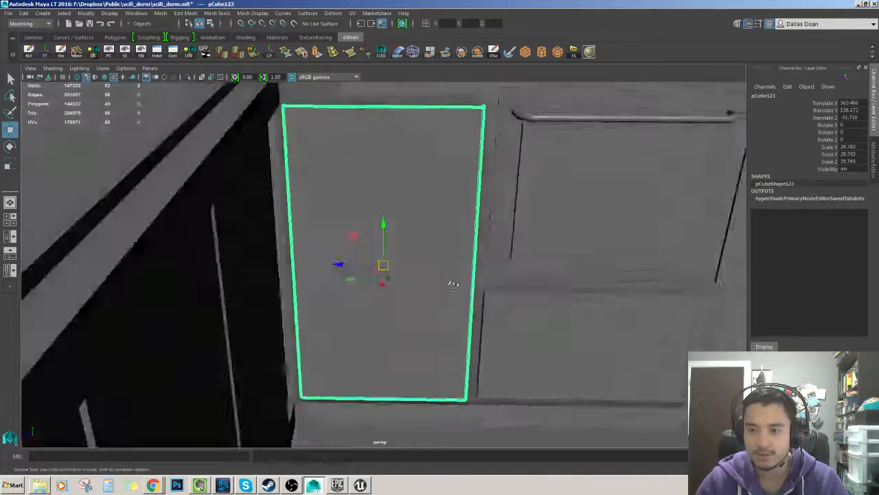
right_click_drag(451, 285, 430, 271, "alt")
left_click_drag(430, 271, 453, 323, "alt")
left_click(457, 324)
left_click_drag(485, 271, 525, 268, "alt")
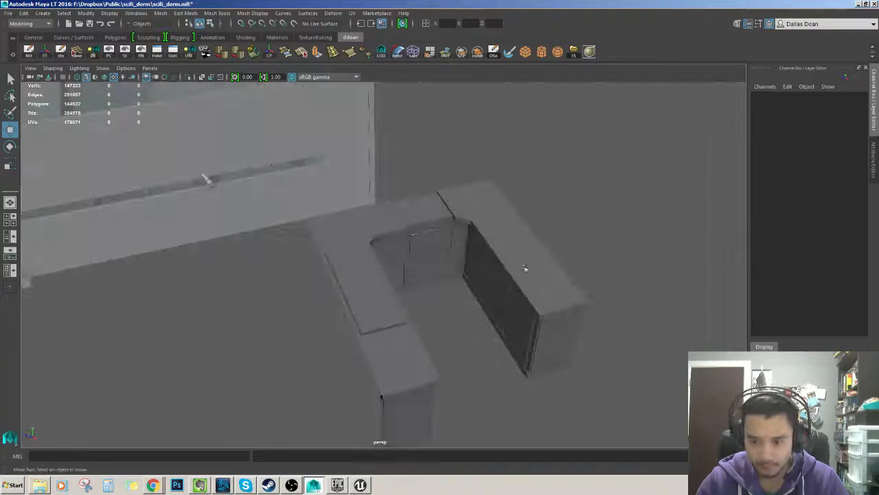
Switch to the Unreal Editor and look over the dorm kitchen with its counters, windows and mugs
left_click(339, 485)
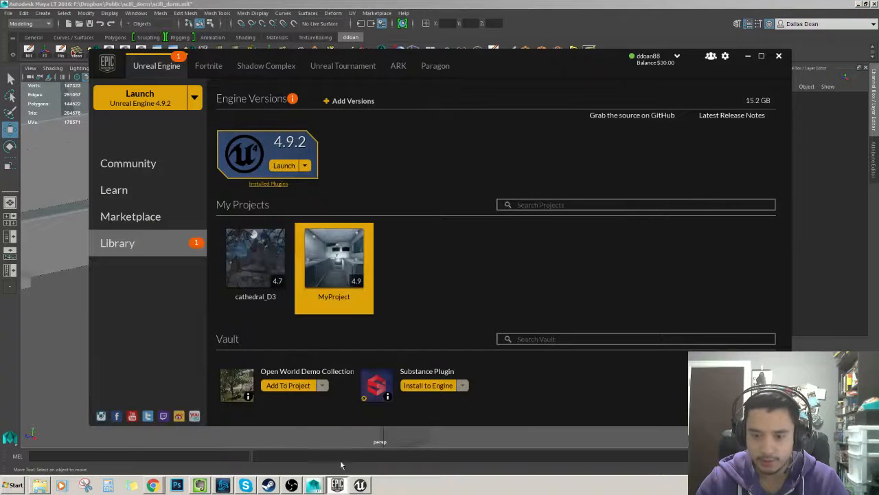
left_click(336, 485)
left_click(359, 485)
right_click_drag(428, 297, 393, 298)
key("w")
key("s")
key("w")
key("s")
key("d")
key("a")
key("w")
key("a")
key("s")
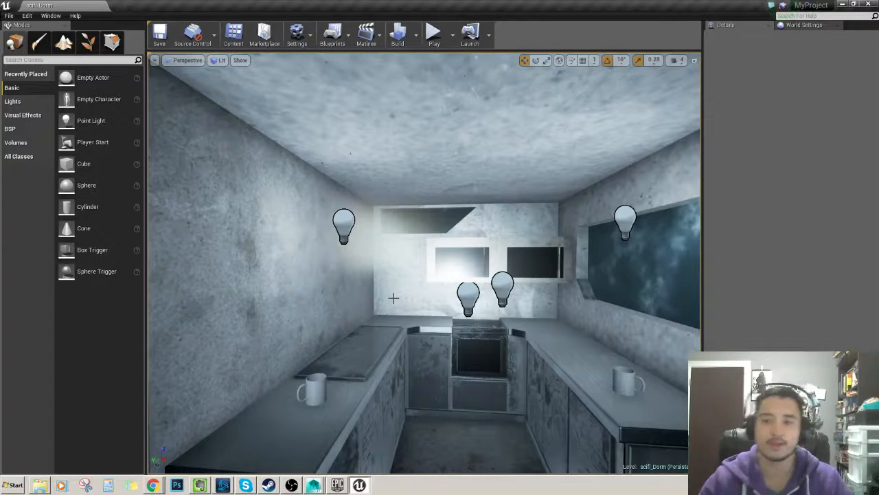
Tour the rest of the dorm level, examining the cabinets, stairs, sci-fi doors and bed before returning to the kitchen
right_click_drag(393, 298, 421, 332)
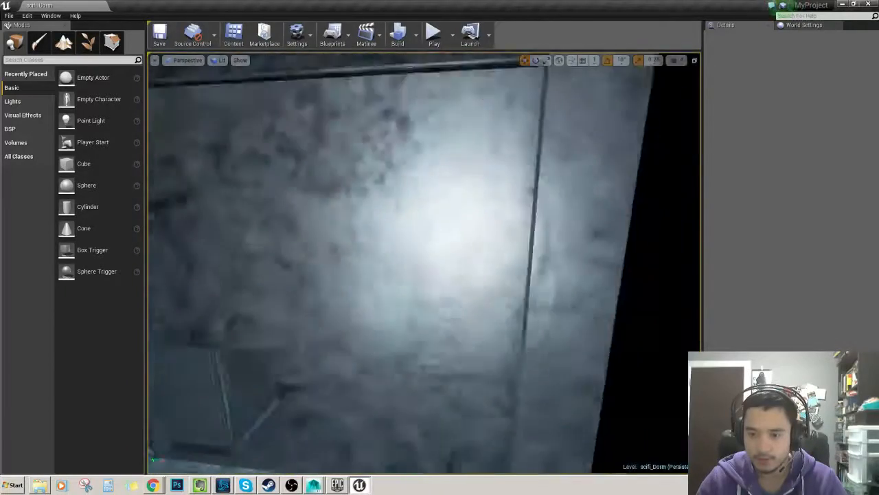
right_click_drag(424, 263, 433, 323)
left_click(425, 263)
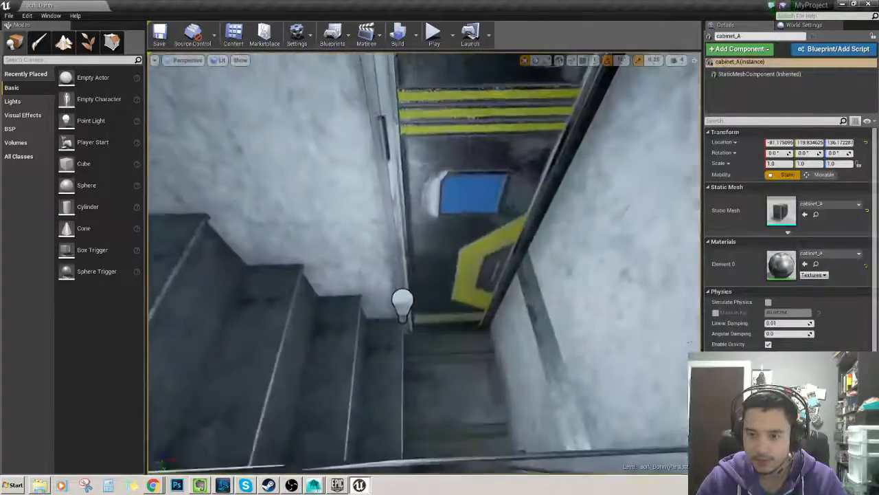
right_click_drag(435, 278, 434, 213)
left_click(437, 269)
right_click_drag(434, 269, 343, 275)
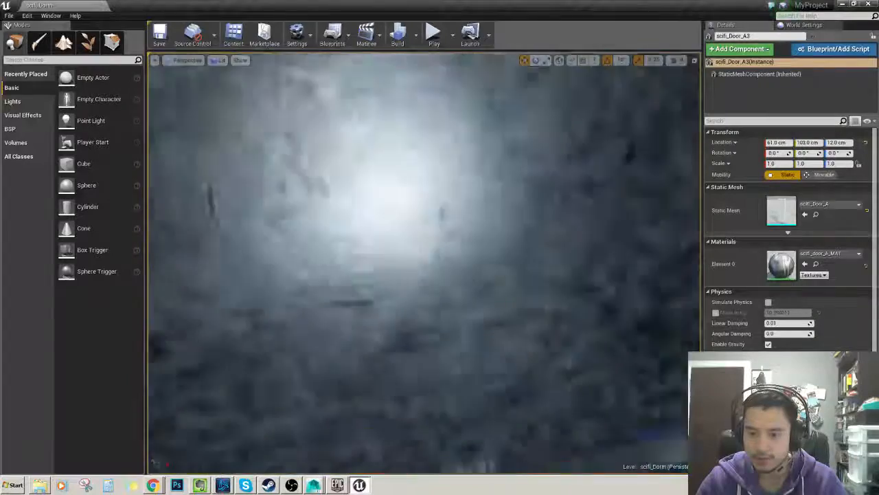
right_click_drag(435, 270, 357, 272)
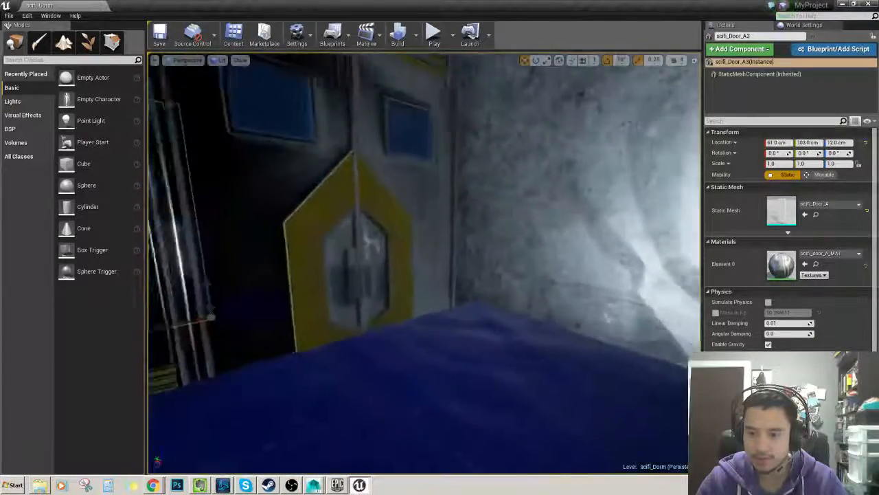
right_click_drag(447, 293, 419, 278)
right_click_drag(479, 279, 502, 248)
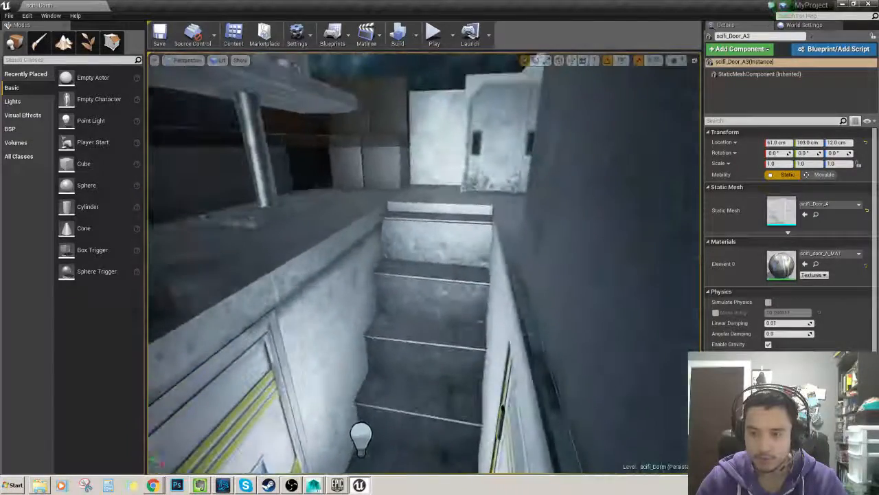
right_click_drag(419, 276, 509, 288)
right_click_drag(419, 276, 491, 292)
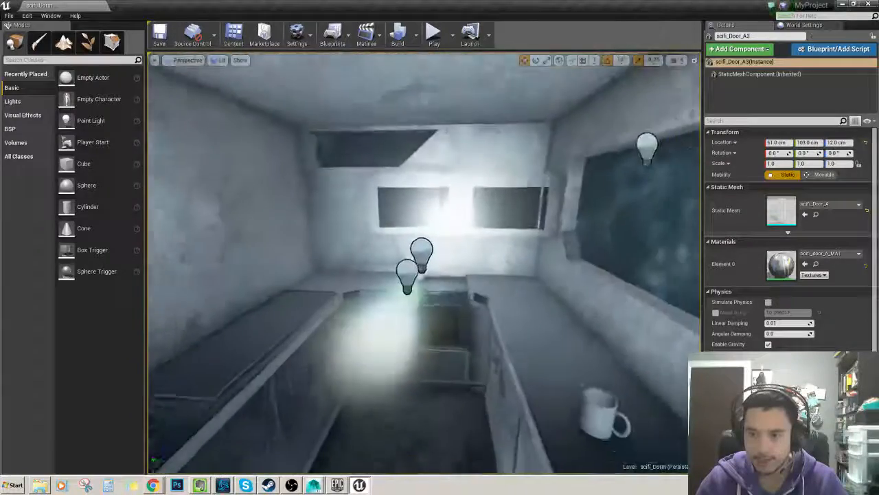
right_click_drag(419, 276, 385, 275)
Focus the view on the coffee mug on the kitchen counter and examine it and the surrounding counters
left_click(395, 321)
key("f")
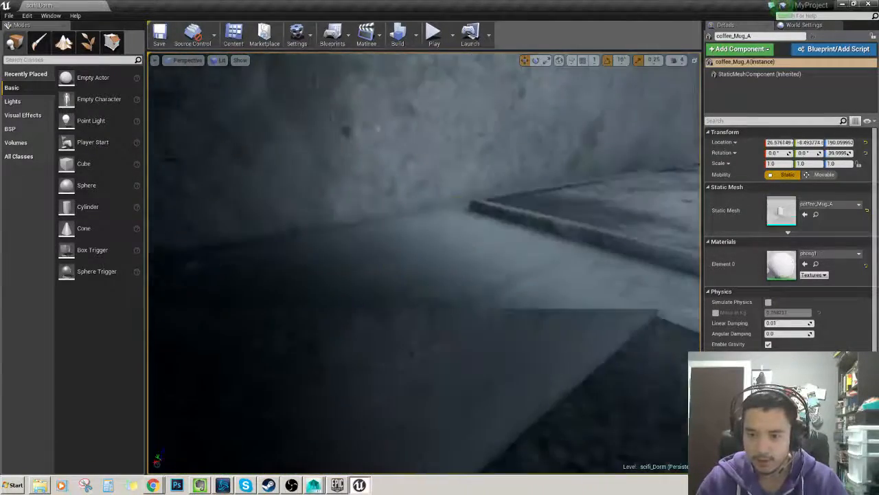
right_click_drag(529, 265, 511, 268)
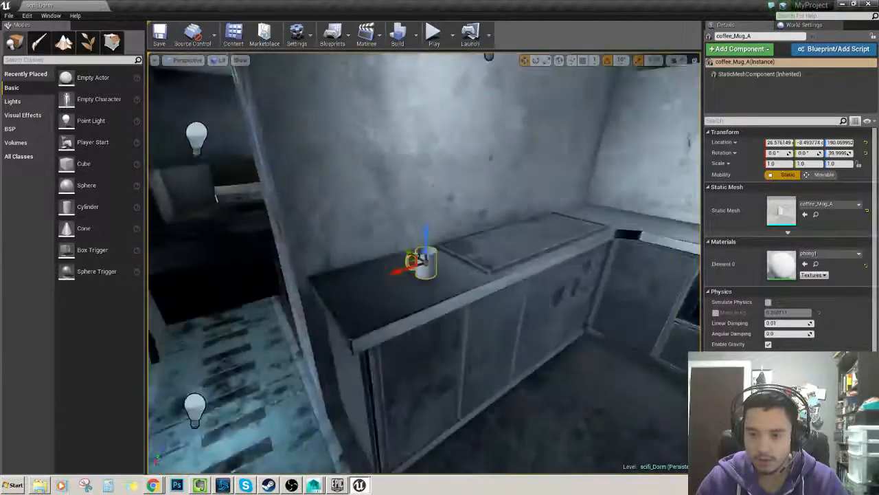
key("f")
mouse_move(530, 243)
right_mouse_down()
mouse_move(660, 247)
mouse_move(530, 244)
right_mouse_up()
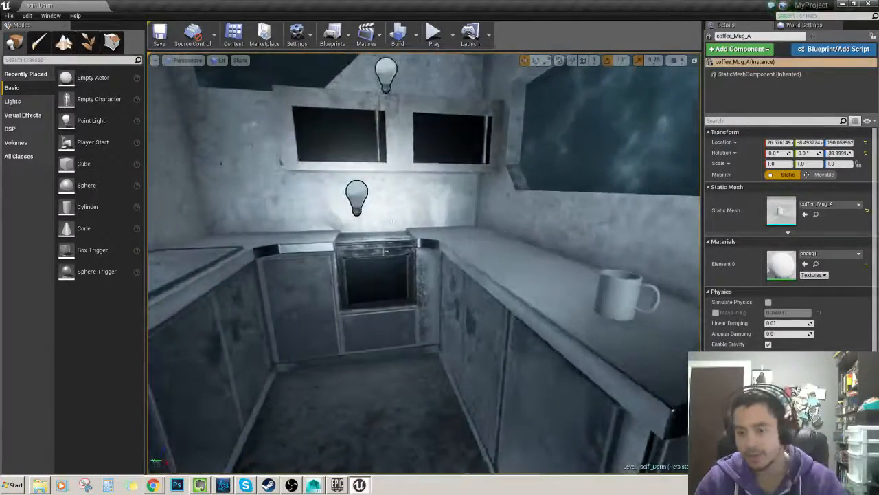
right_click_drag(387, 251, 314, 369)
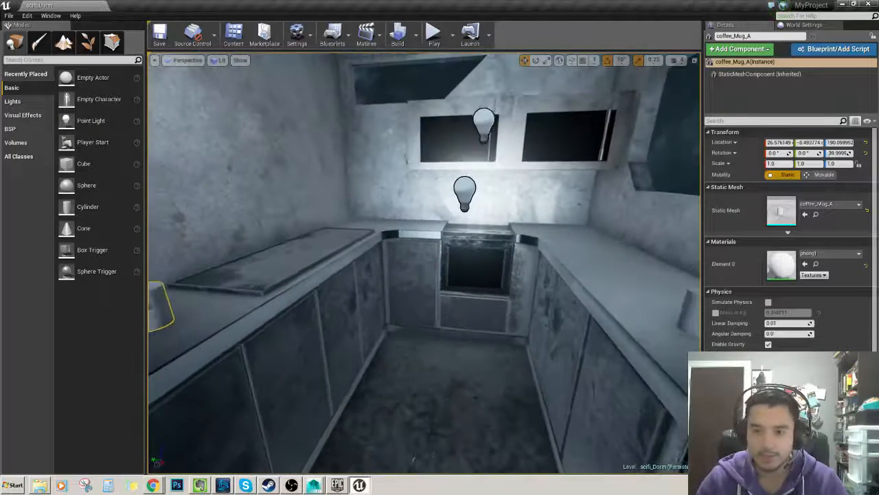
Switch to Maya LT and open scifi_dorm_randomProps.mlt without saving the changes to scifi_dorm.mlt
left_click(311, 485)
left_click_drag(428, 220, 272, 188, "alt")
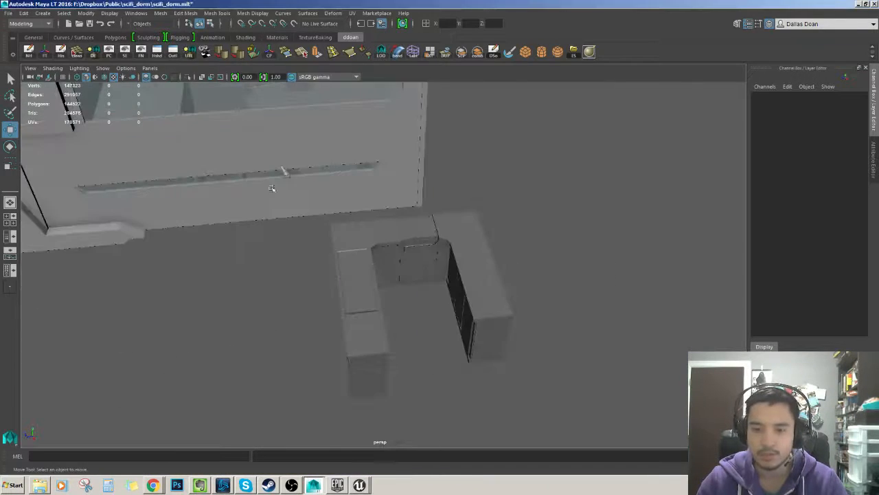
left_click(8, 13)
left_click(34, 35)
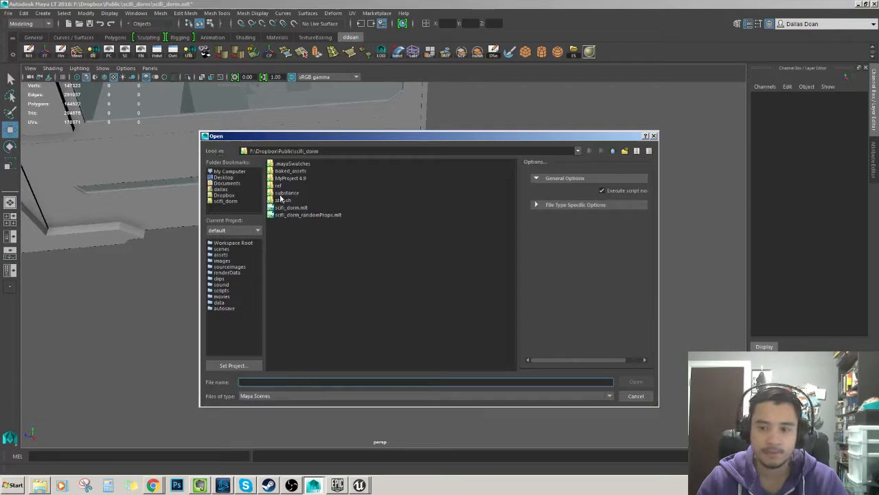
left_click(291, 208)
double_click(303, 215)
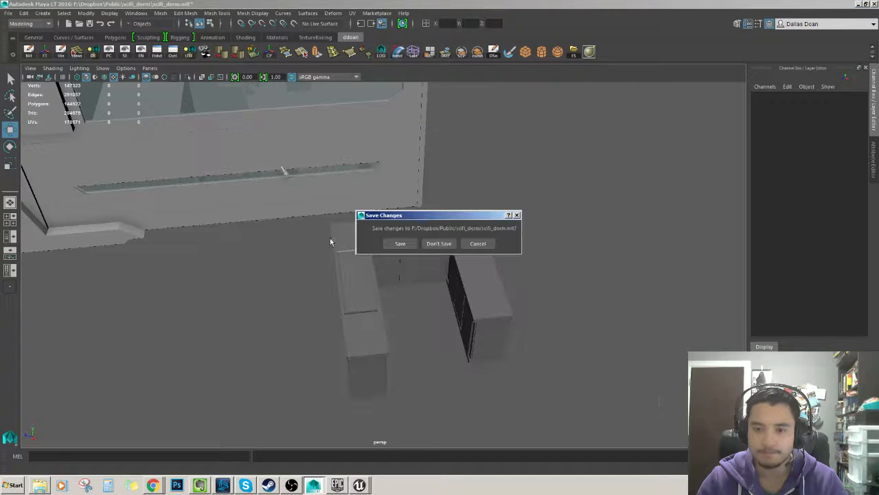
left_click(439, 244)
Select the knife block and delete its construction history
left_click_drag(418, 281, 392, 206, "alt")
left_click(352, 270)
left_click(552, 241)
left_click_drag(350, 282, 299, 255, "alt")
left_click(407, 312)
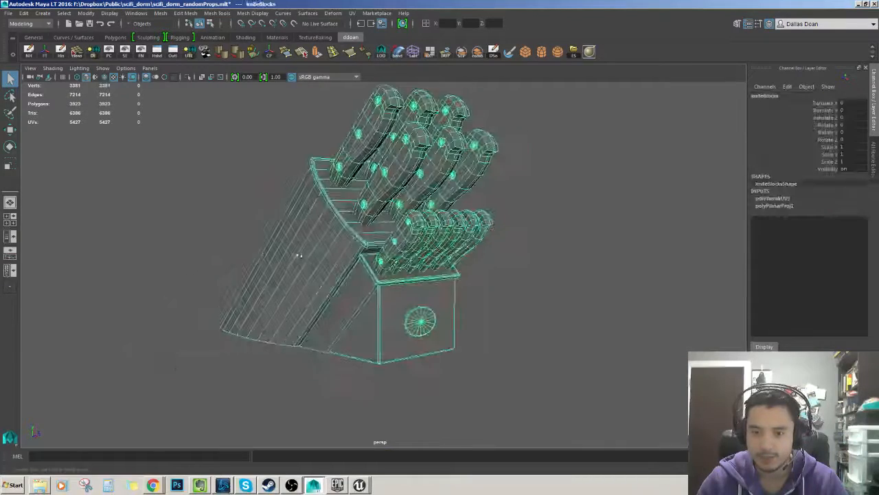
key("w")
left_click_drag(448, 280, 443, 313, "alt")
key("alt+shift+d")
left_click(469, 325)
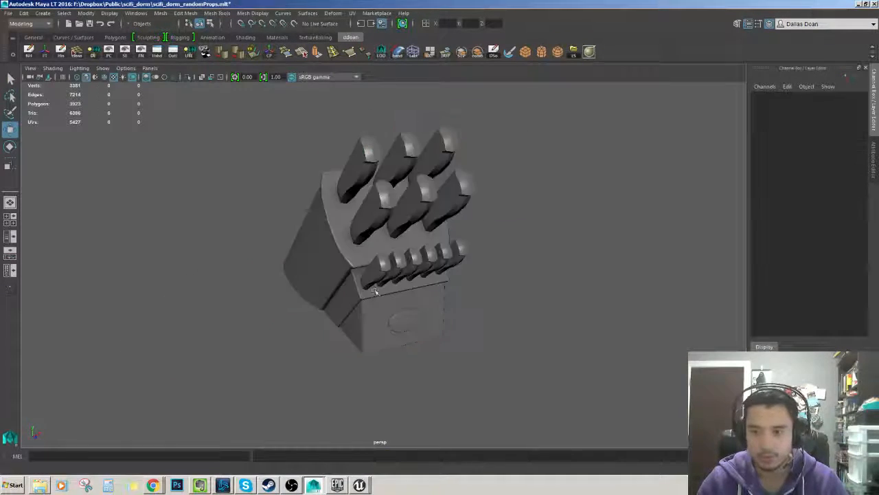
Inspect the knife block from several sides and delete it from the random props scene
left_click_drag(375, 291, 206, 273, "alt")
left_click(422, 261)
left_click_drag(422, 261, 473, 273, "alt")
left_click_drag(402, 263, 389, 278, "alt")
left_click(549, 263)
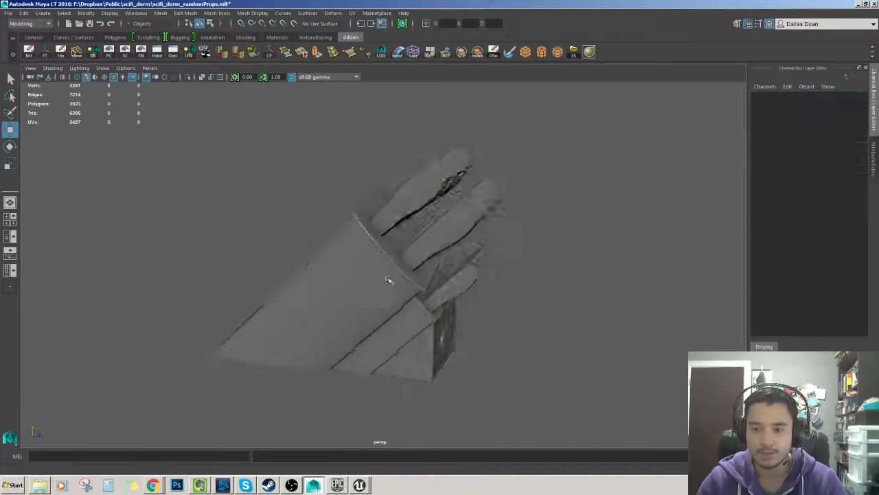
left_click(387, 275)
left_click_drag(505, 265, 412, 243, "alt")
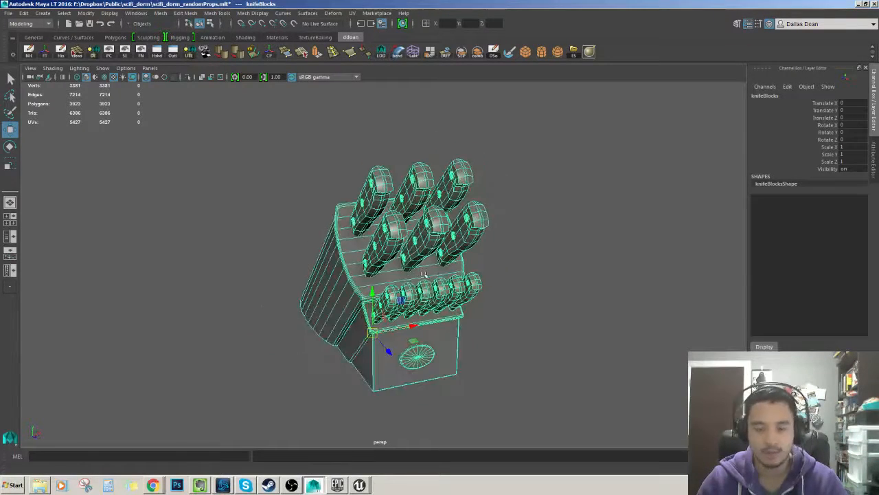
key("Delete")
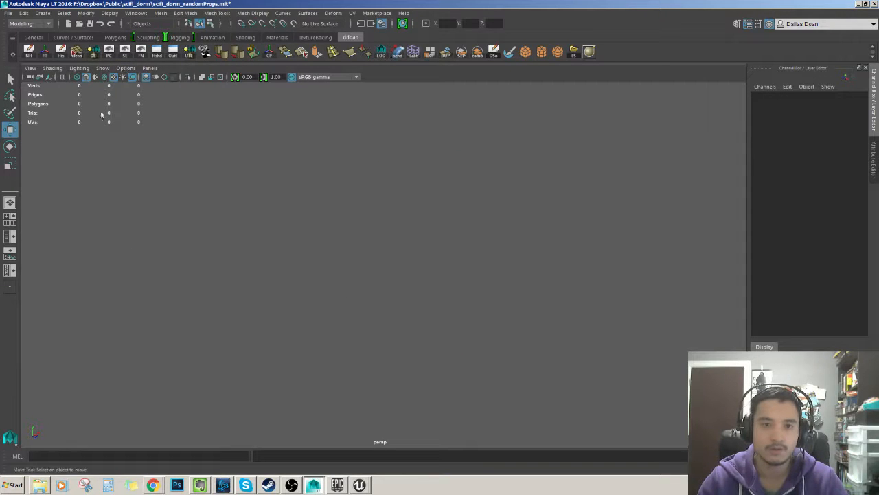
Open the bowl.jpg reference image from the scifi_dorm ref folder
left_click(41, 486)
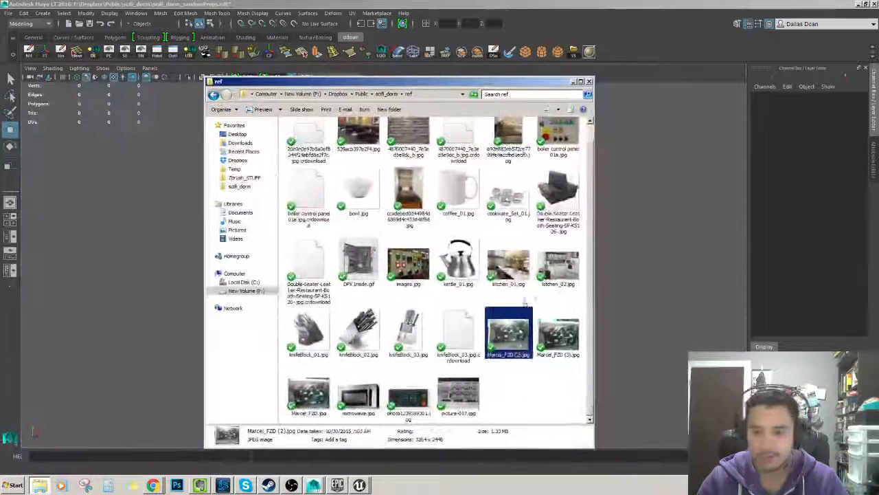
left_click(462, 287)
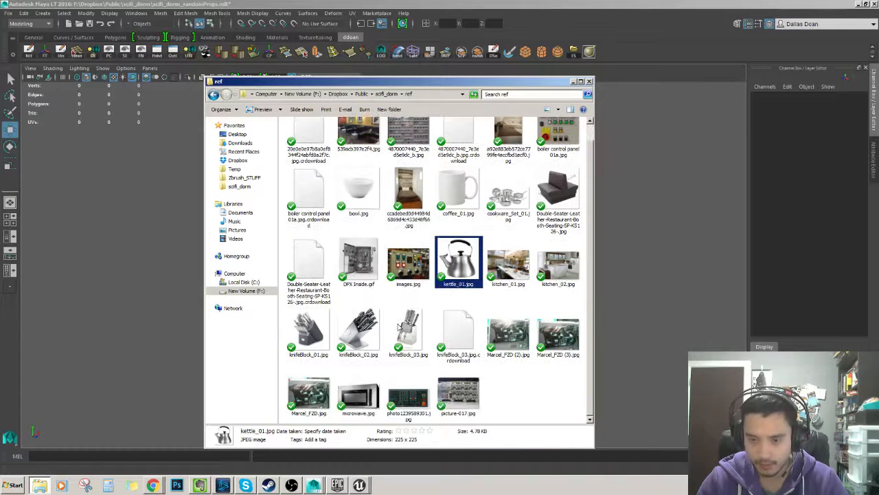
double_click(362, 209)
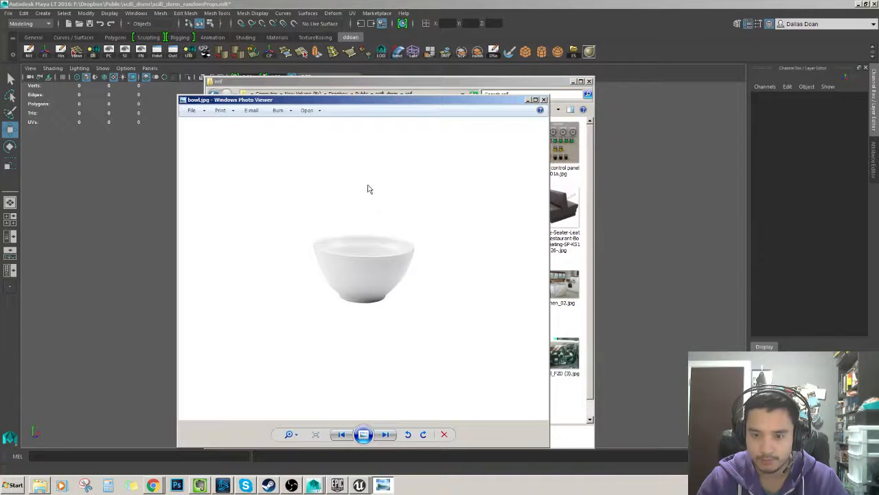
Minimize the reference folder, move the bowl image off the modelling screen and return to the empty Maya LT scene
left_click_drag(436, 111, 740, 111)
left_click_drag(608, 85, 481, 85)
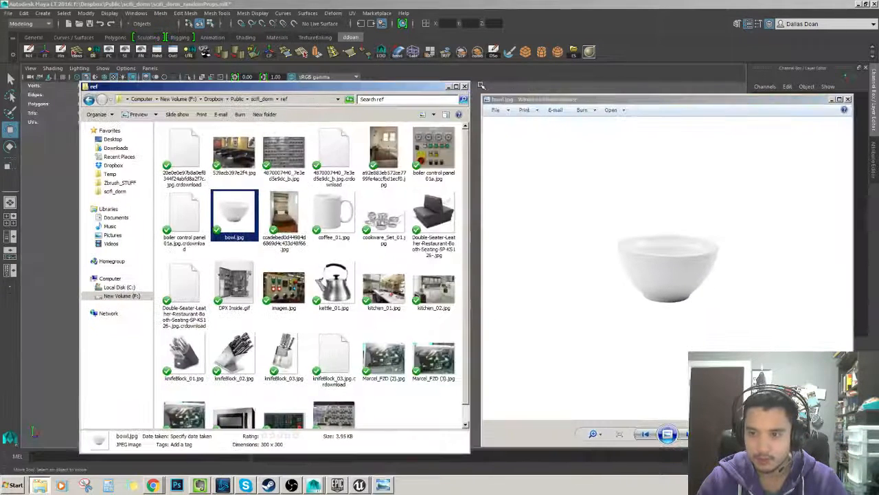
left_click(448, 87)
left_click_drag(560, 103, 210, 116)
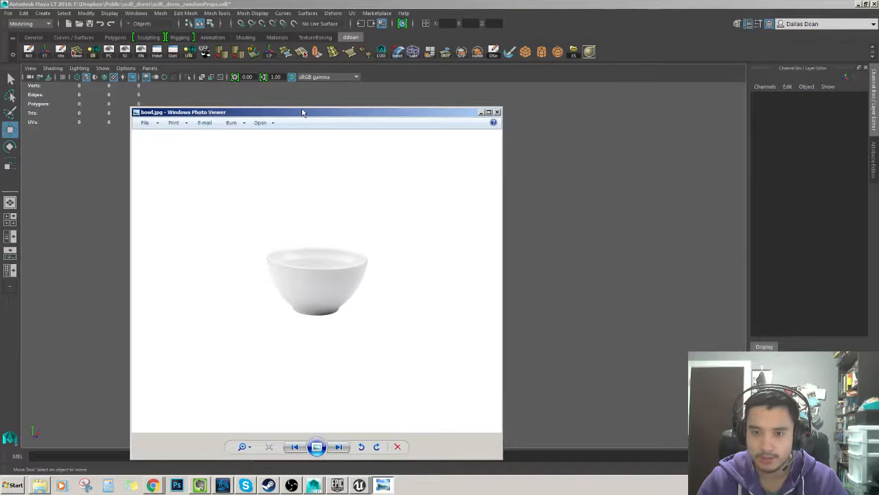
left_click_drag(303, 112, 0, 122)
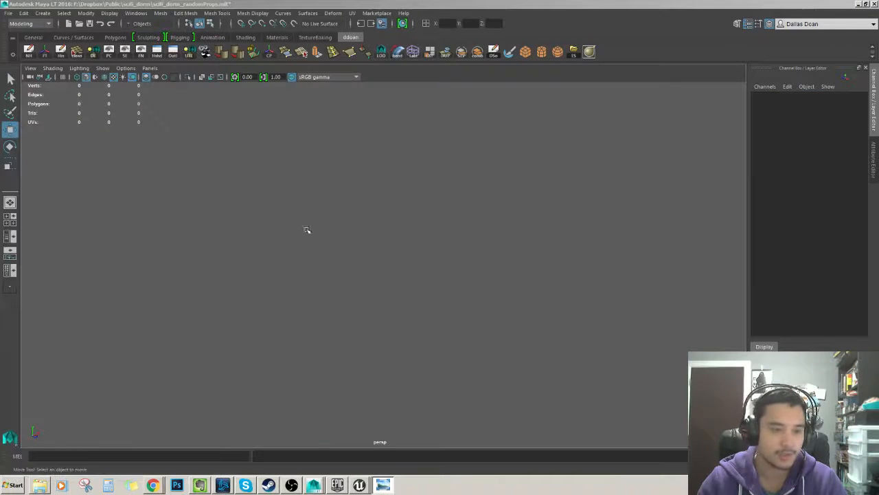
left_click(307, 230)
key("alt+Tab")
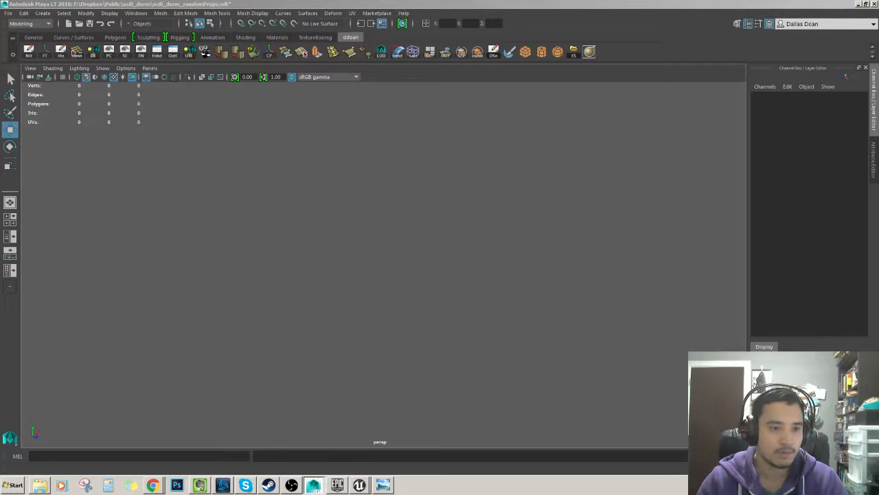
left_click(405, 212)
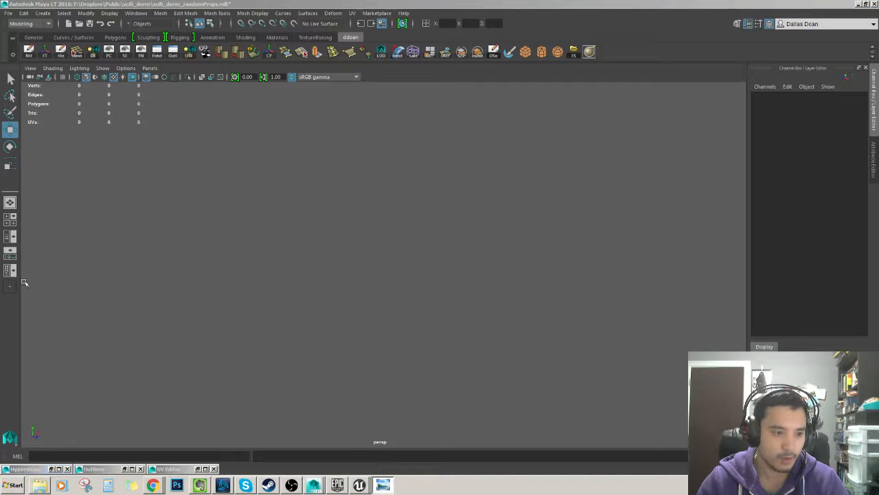
left_click(404, 236)
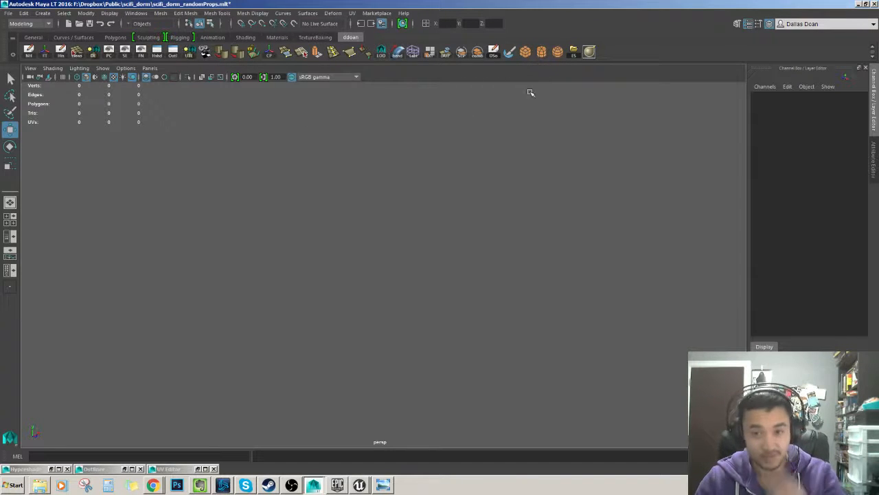
Create a polygon cylinder and unhide the unreal_manScale figure for size comparison
left_click(541, 53)
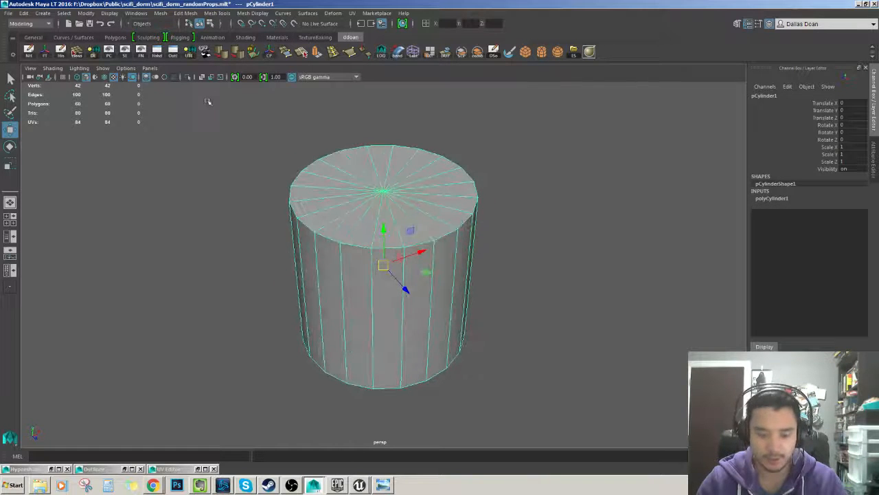
left_click(173, 54)
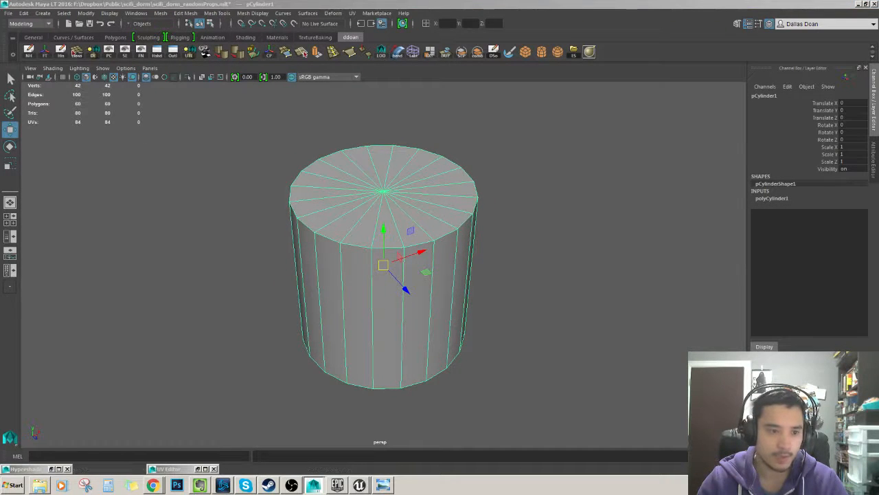
left_click(98, 235)
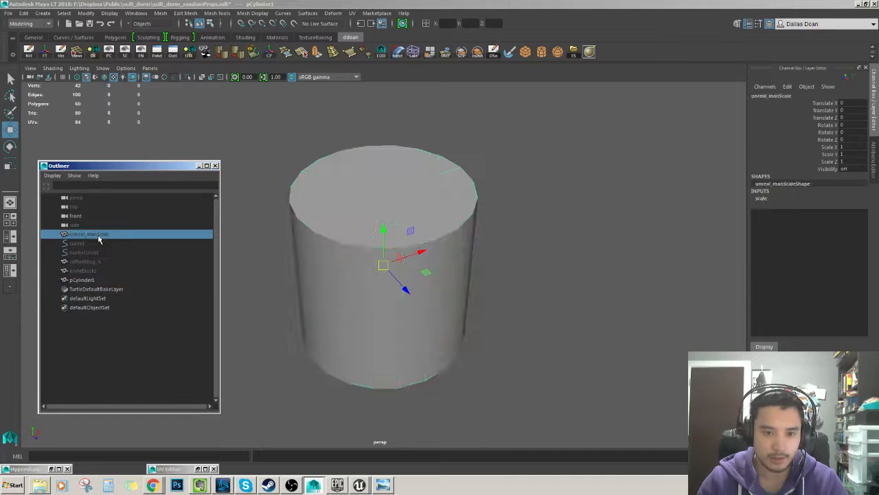
key("shift+h")
scroll(405, 273, "down", 10)
left_click(404, 292)
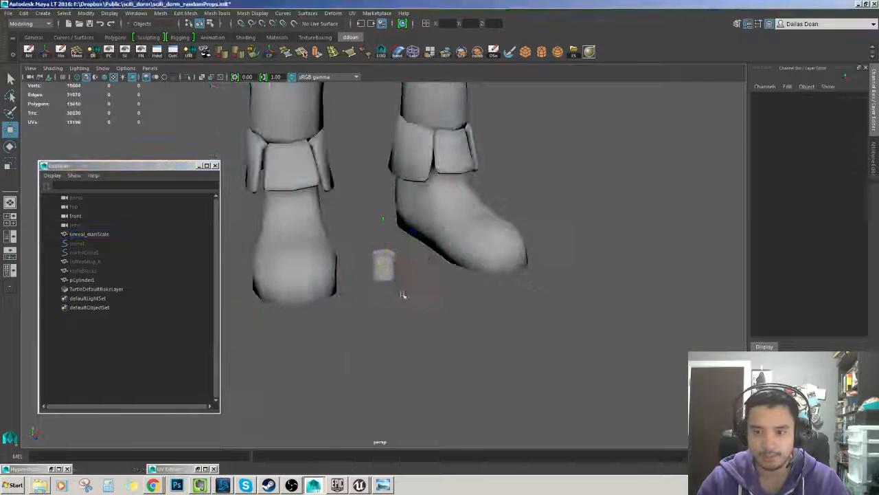
Move the cylinder's pivot to its base and scale it up uniformly to 3.27
left_click(390, 272)
scroll(401, 278, "up", 2)
scroll(401, 278, "down", 6)
left_click_drag(401, 278, 371, 327, "alt")
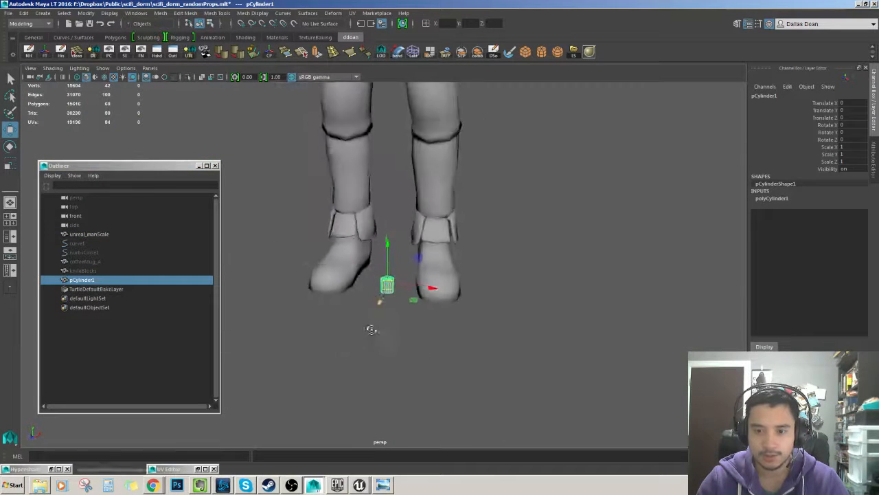
key("r")
scroll(388, 287, "up", 4)
key("w")
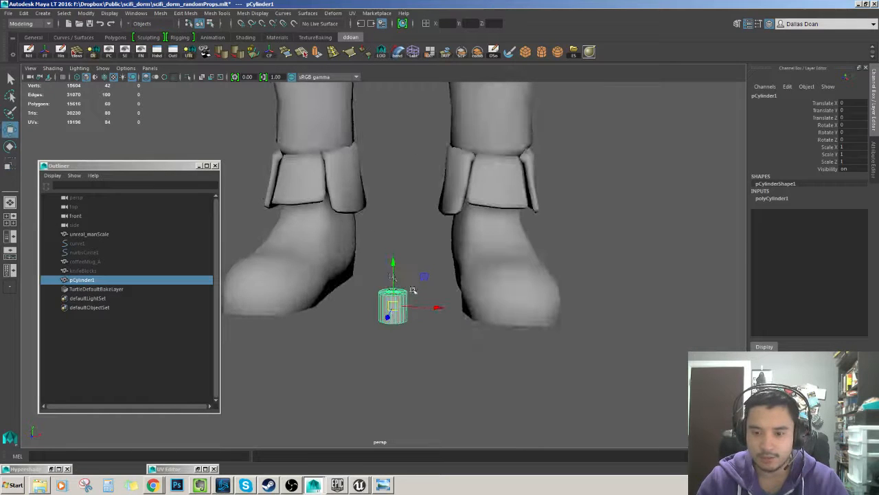
scroll(400, 338, "up", 2)
middle_click(398, 342)
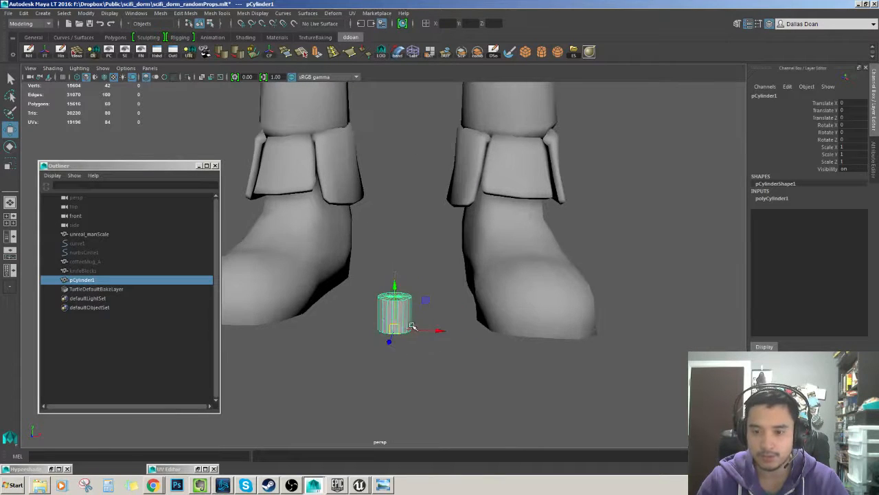
left_click_drag(412, 326, 478, 310, "alt")
key("r")
scroll(422, 320, "down", 5)
key("w")
scroll(416, 324, "up", 3)
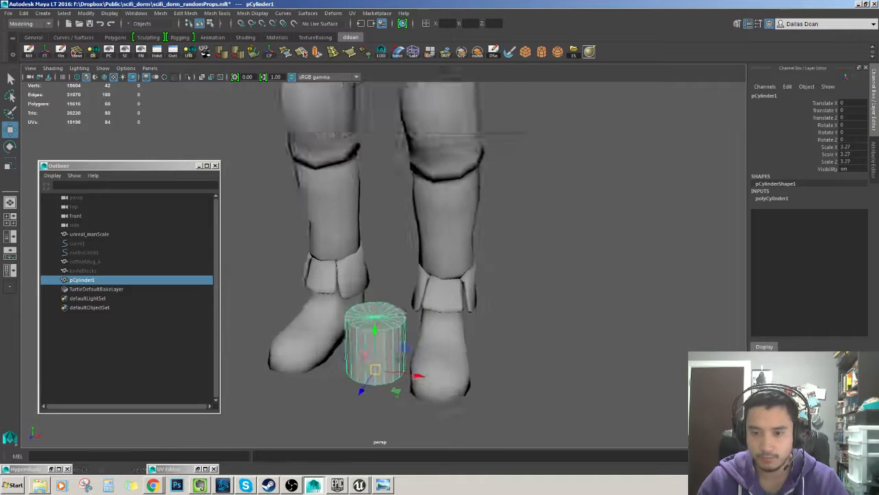
Compare the cylinder with the full figure and enlarge it uniformly to a scale of 4.876
scroll(408, 341, "down", 4)
mouse_move(408, 341)
left_mouse_down("alt")
mouse_move(418, 295)
mouse_move(408, 342)
left_mouse_up("alt")
scroll(408, 342, "up", 3)
scroll(408, 342, "down", 6)
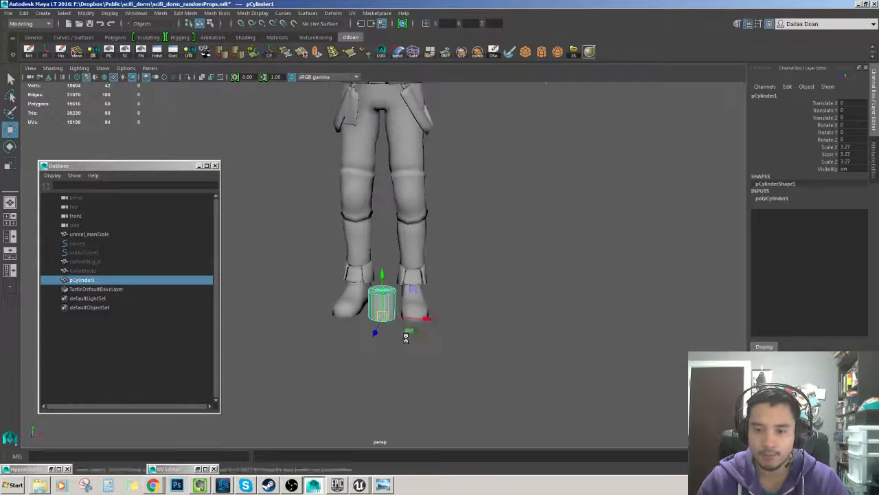
left_click_drag(407, 400, 403, 373, "alt")
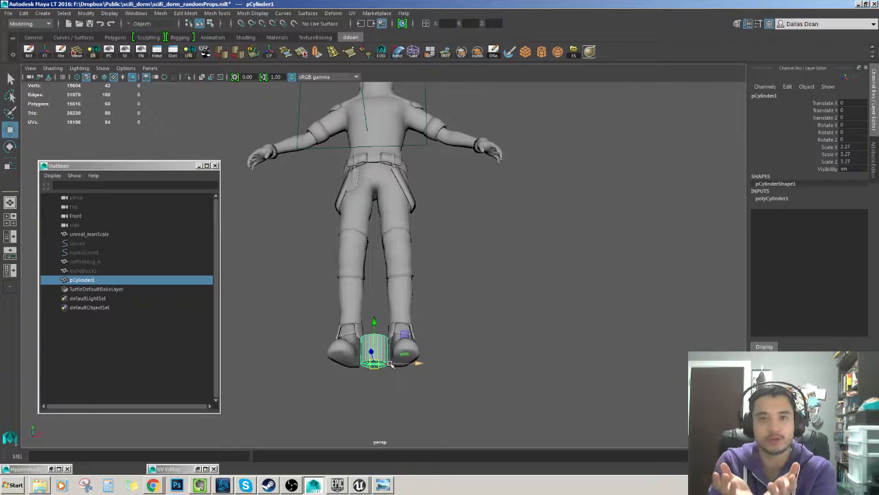
scroll(390, 365, "up", 2)
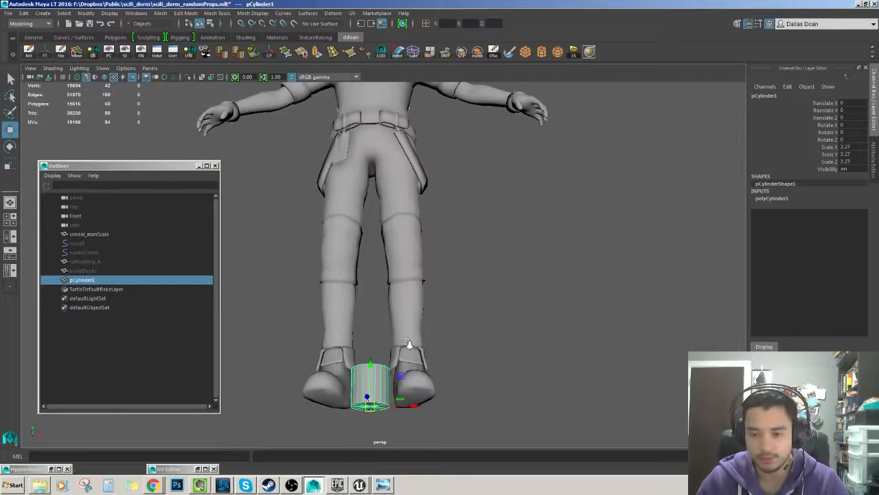
scroll(409, 344, "down", 3)
key("r")
key("w")
scroll(413, 366, "down", 3)
left_click_drag(374, 390, 328, 386)
scroll(412, 366, "up", 1)
key("r")
scroll(428, 365, "up", 6)
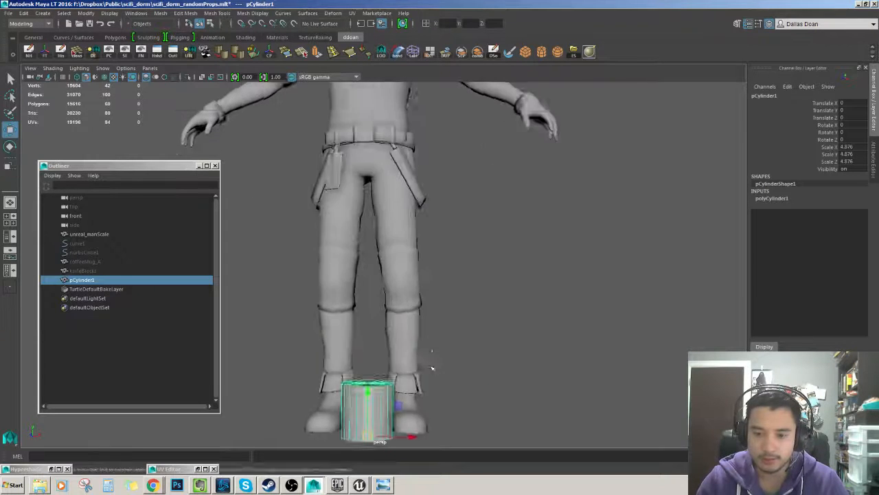
key("w")
Raise the cylinder to Translate Y 1.261 using vertex snapping
scroll(432, 267, "up", 5)
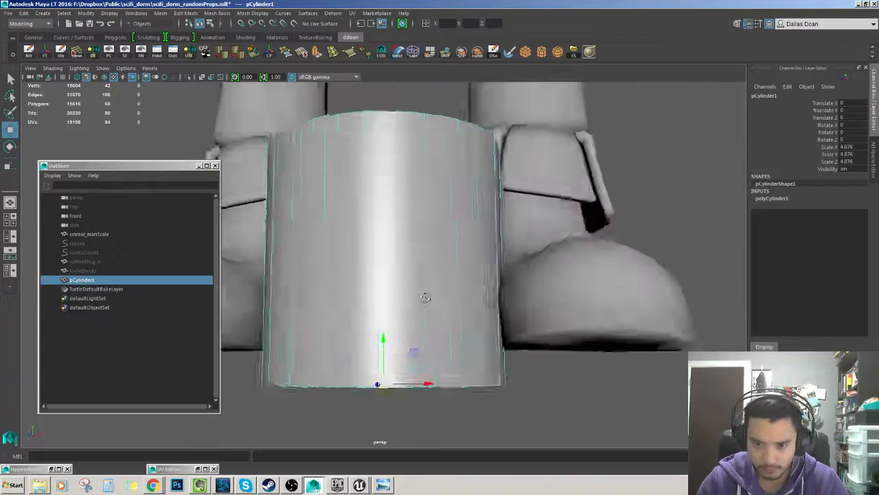
left_click_drag(423, 298, 589, 333, "alt")
key("v")
scroll(492, 341, "down", 5)
left_click_drag(490, 341, 489, 361, "alt")
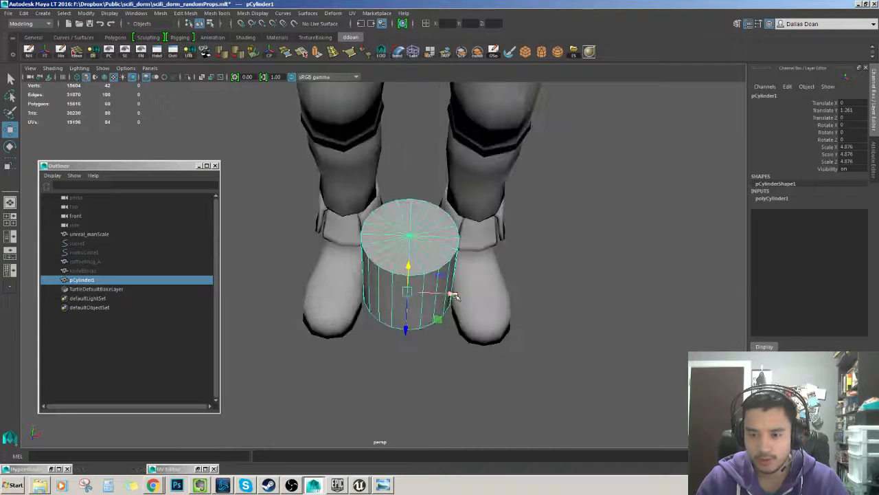
Move the cylinder sideways to Translate X 7.185, over one of the figure's feet, and minimize the Outliner
left_click_drag(454, 296, 365, 288)
left_click(452, 253)
left_click(587, 190)
scroll(410, 273, "down", 5)
scroll(401, 304, "up", 3)
left_click(410, 306)
key("f")
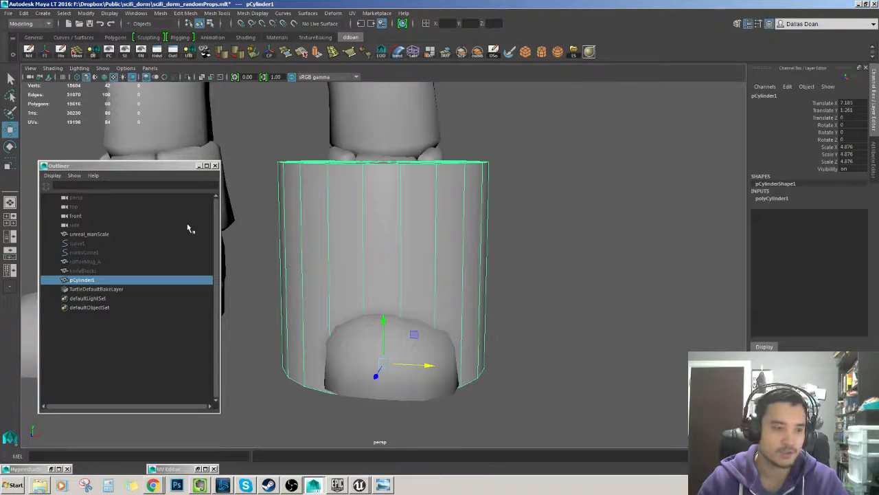
left_click(523, 260)
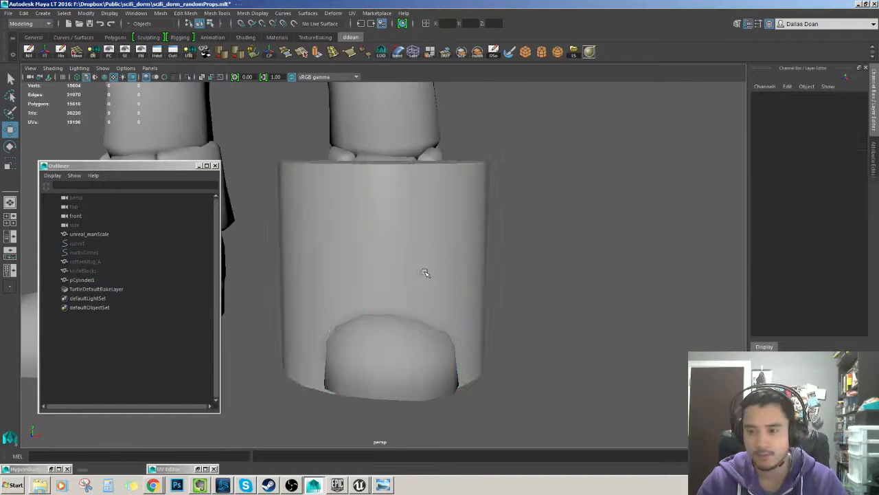
left_click(392, 277)
left_click_drag(385, 275, 370, 289, "alt")
left_click(199, 167)
Try to taper the cylinder by scaling down the edge loop around its bottom cap
left_click_drag(443, 281, 447, 267, "alt")
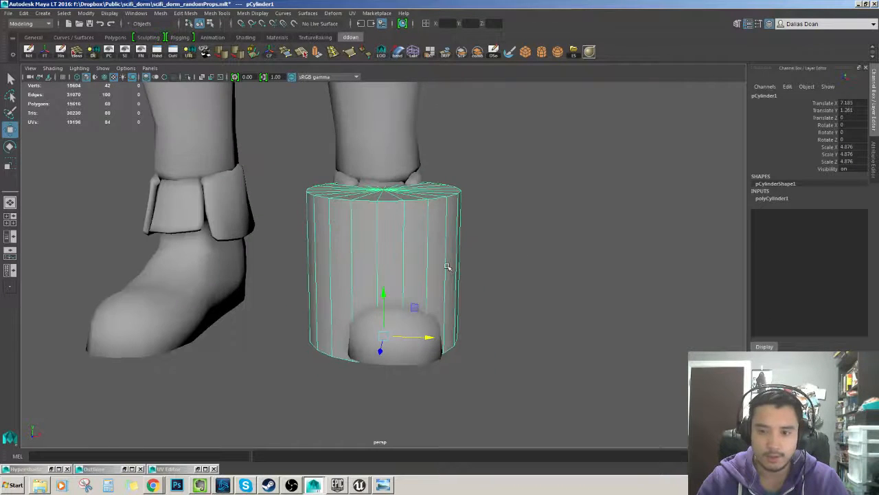
left_click_drag(396, 278, 431, 297, "alt")
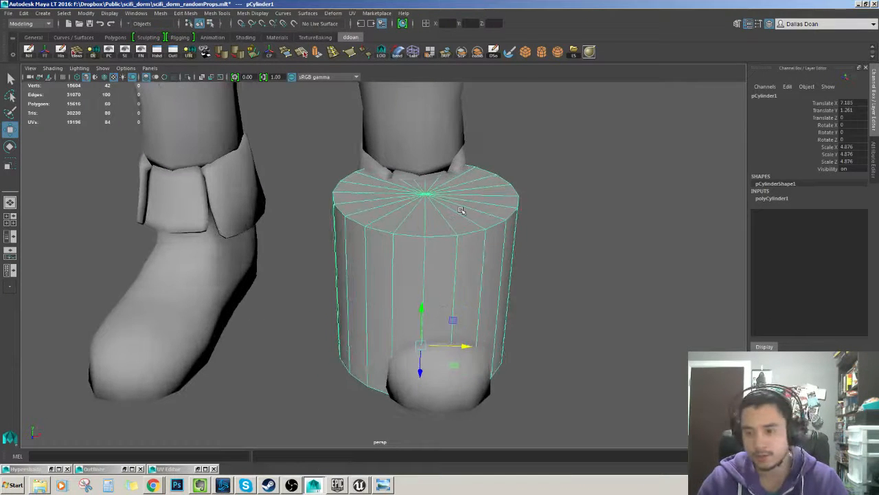
left_click_drag(461, 211, 443, 264, "alt")
right_click_drag(359, 180, 359, 167)
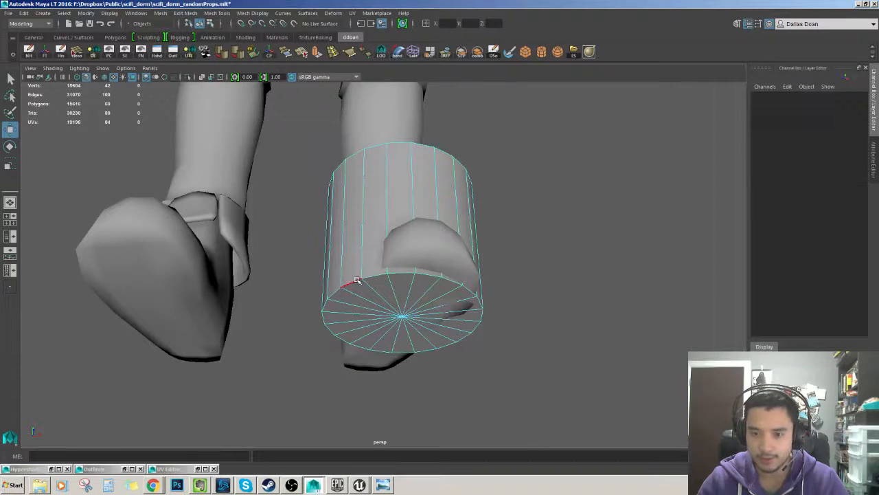
double_click(357, 280)
left_click_drag(357, 280, 350, 341, "alt")
key("r")
left_click_drag(456, 268, 473, 287, "alt")
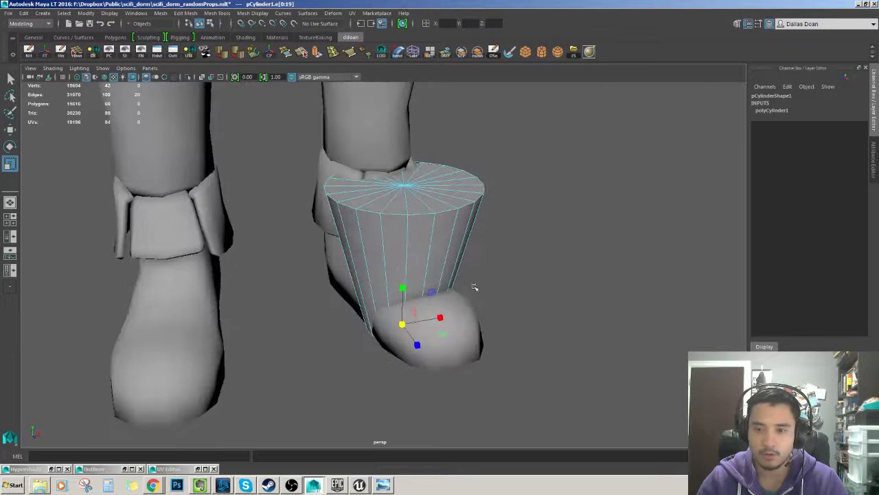
middle_click_drag(473, 287, 472, 316, "alt")
key("w")
left_click_drag(444, 252, 422, 238, "alt")
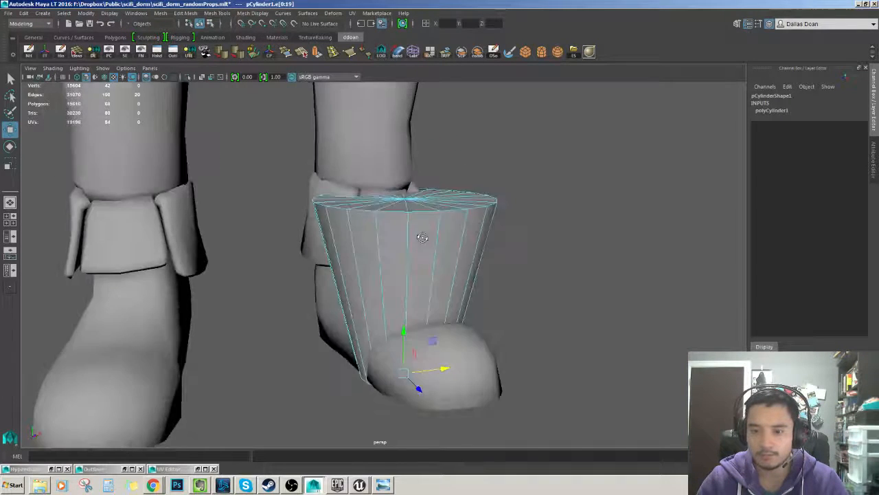
right_click_drag(422, 238, 350, 238, "alt")
left_click_drag(239, 152, 533, 251)
left_click_drag(532, 252, 444, 220, "alt")
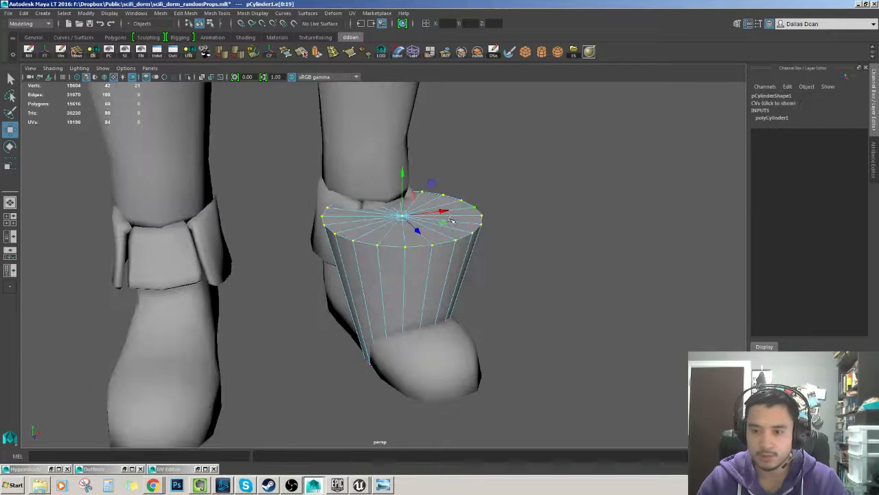
right_click_drag(475, 281, 500, 260)
left_click_drag(500, 259, 501, 246, "alt")
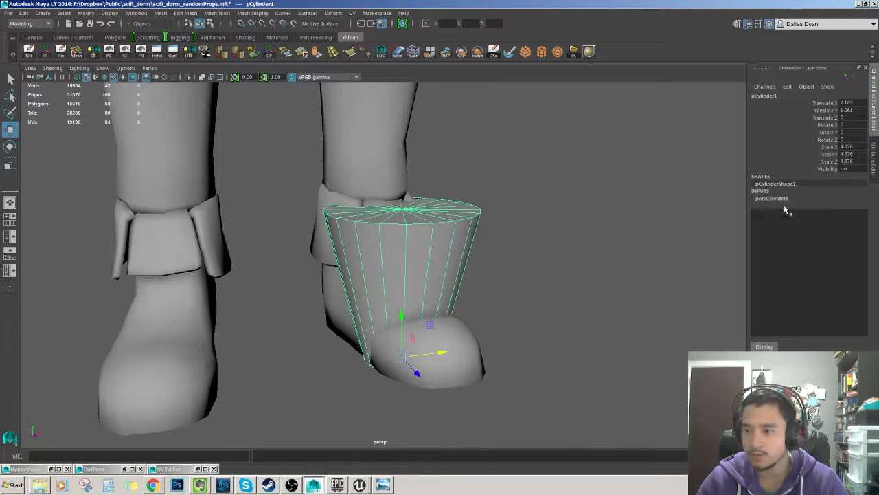
Set the cylinder's Subdivisions Caps to 3
left_click(784, 200)
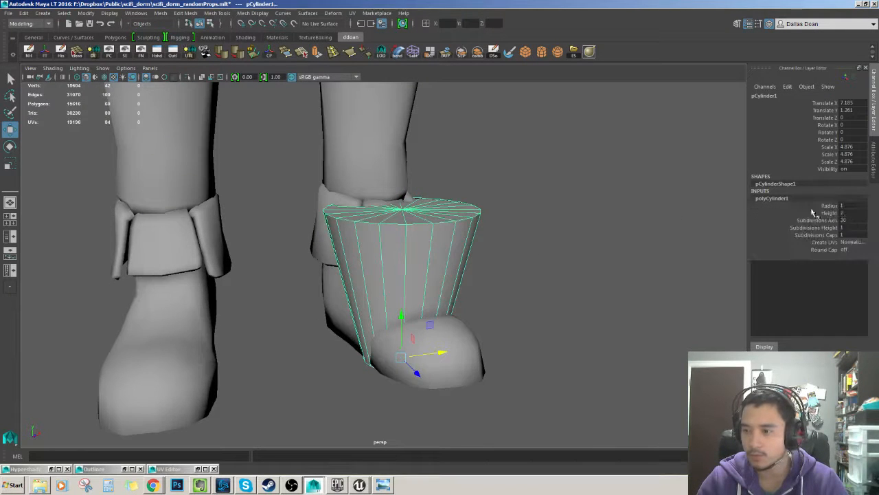
double_click(862, 235)
type("3")
key("Return")
left_click_drag(570, 209, 514, 203, "alt")
left_click(513, 203)
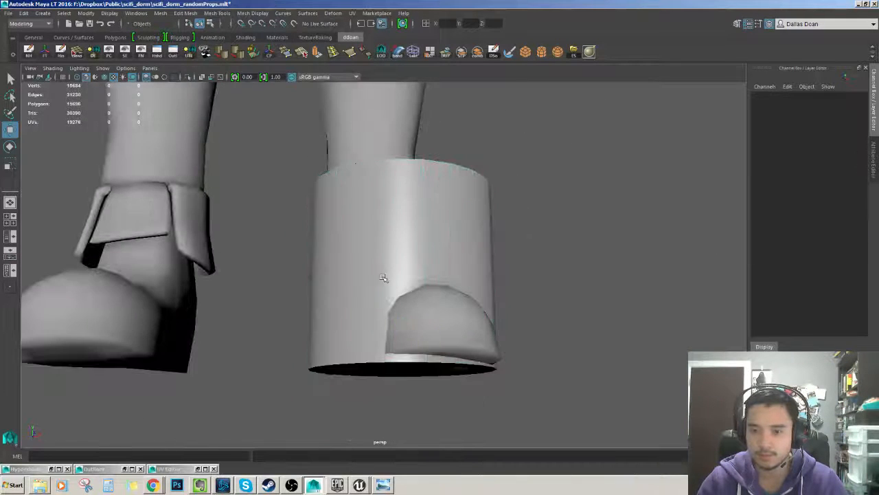
Try to taper the cylinder by scaling down its bottom vertices, and undo the scaling
right_click_drag(387, 239, 352, 233)
left_click_drag(351, 233, 358, 258, "alt")
left_click_drag(166, 327, 550, 426)
left_click_drag(522, 347, 505, 358, "alt")
key("r")
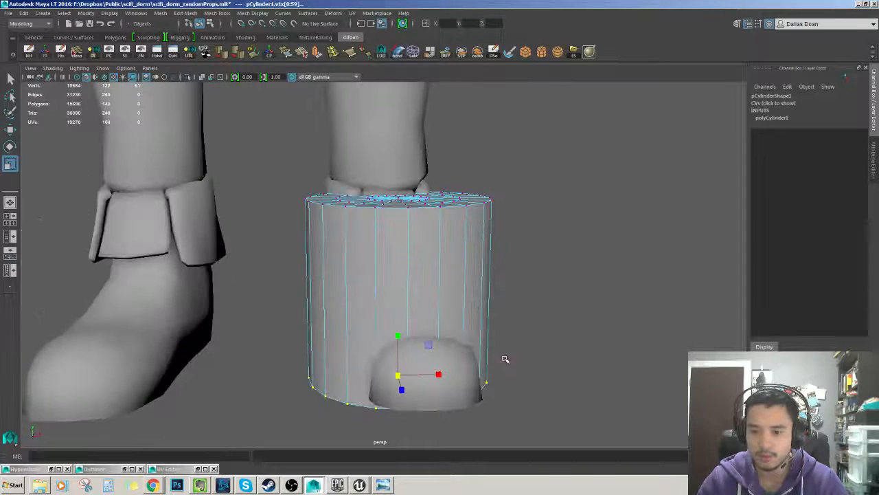
left_click_drag(398, 377, 339, 381)
left_click_drag(421, 281, 437, 310, "alt")
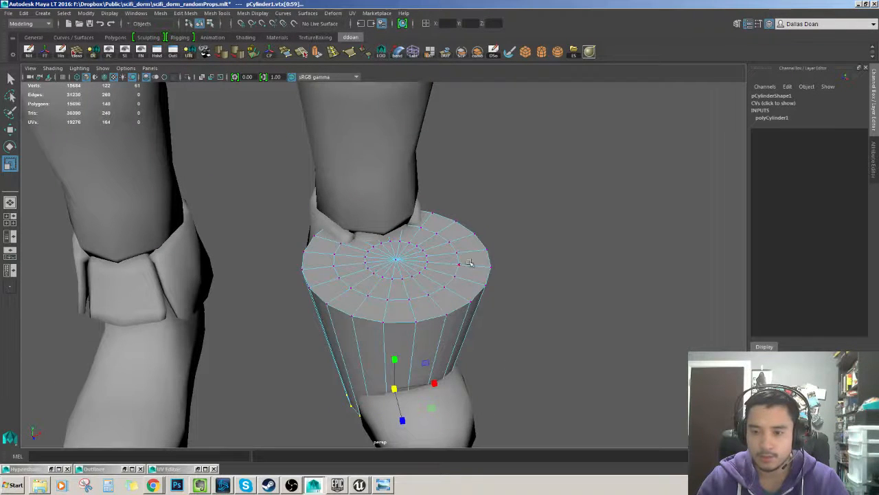
key("ctrl+z")
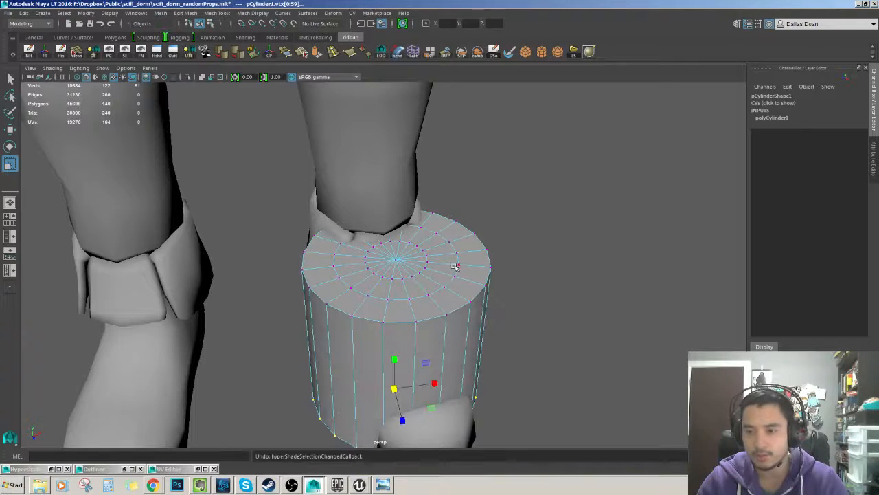
Set the cylinder's Subdivisions Caps to 2
right_click_drag(444, 311, 474, 295)
left_click_drag(476, 297, 492, 291, "alt")
left_click(780, 199)
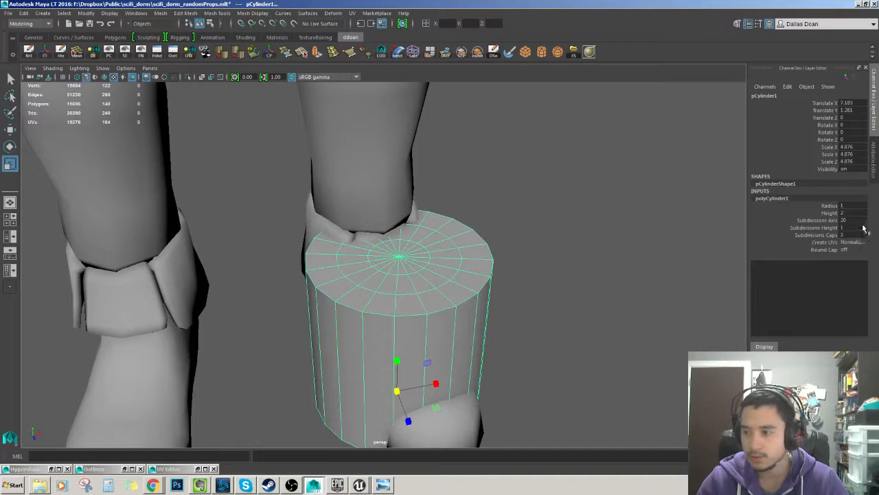
right_click_drag(425, 255, 471, 244, "alt")
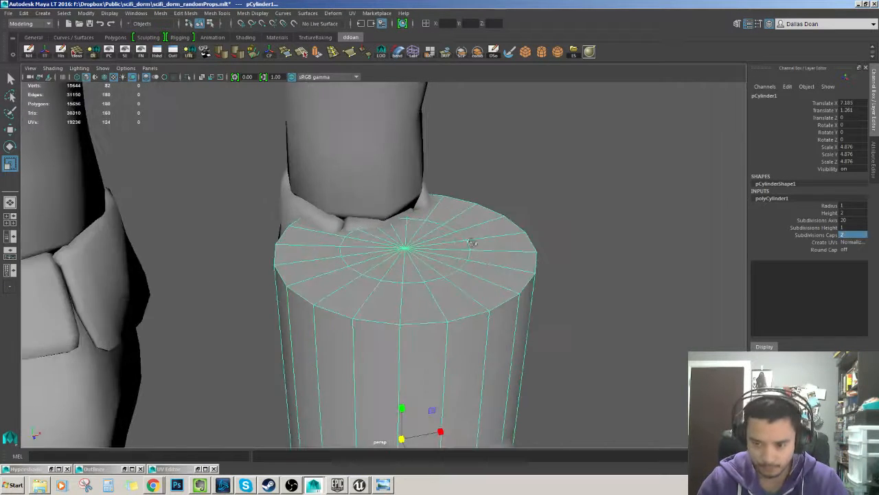
Taper the cylinder by uniformly scaling down the vertices around and inside its bottom cap
key("w")
left_click_drag(471, 244, 468, 203, "alt")
right_click_drag(469, 203, 340, 235, "alt")
left_click_drag(245, 324, 503, 407)
left_click_drag(503, 396, 522, 406, "alt")
key("r")
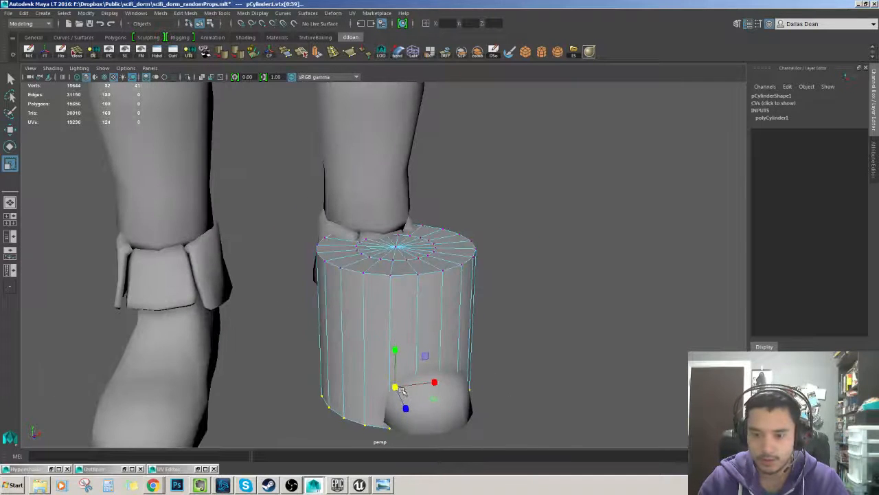
left_click_drag(396, 387, 377, 385)
key("w")
left_click_drag(433, 302, 451, 333, "alt")
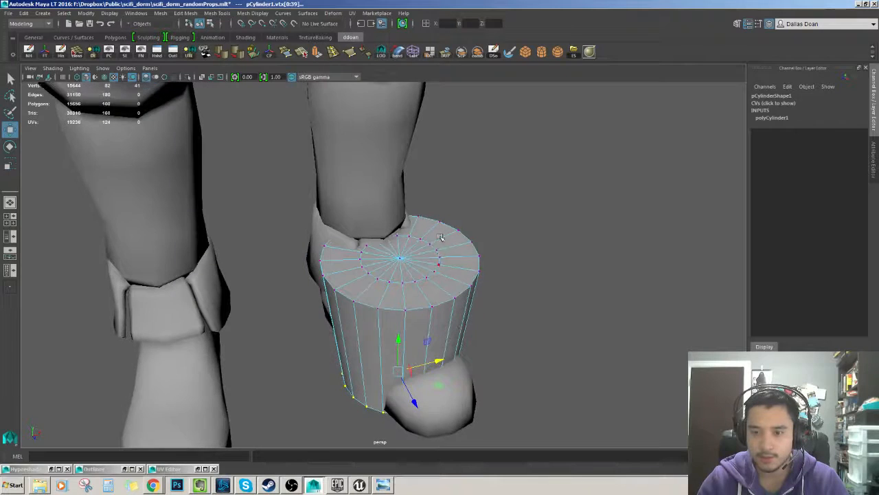
Scale the inner edge loop of the top cap outward to leave a thin rim around the opening
right_click_drag(441, 266, 441, 237)
right_click_drag(440, 237, 465, 250, "alt")
double_click(433, 238)
key("r")
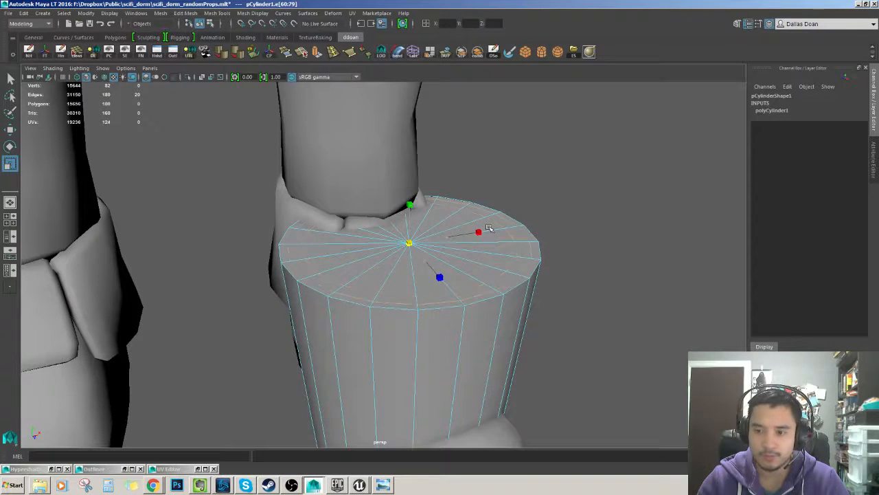
left_click_drag(464, 259, 465, 264, "alt")
Delete the top cap faces inside the thin rim to open the cylinder, keeping the bottom faces, and return to object selection
right_click_drag(480, 243, 480, 263)
left_click_drag(443, 272, 436, 319, "alt")
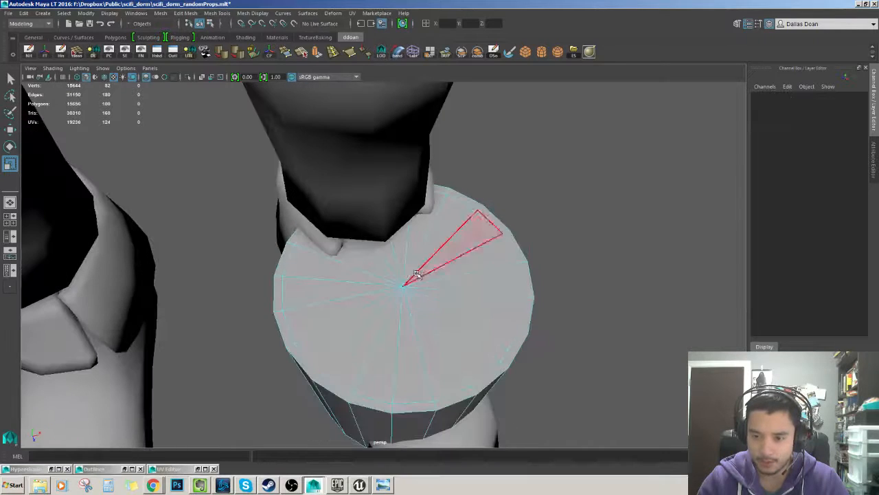
left_click(421, 267)
left_click_drag(396, 282, 405, 251)
right_click_drag(406, 252, 301, 327, "alt")
left_click_drag(235, 338, 597, 445, "ctrl")
left_click_drag(478, 356, 458, 371, "alt")
right_click_drag(459, 371, 470, 378, "alt")
key("Delete")
key("w")
left_click_drag(406, 249, 428, 210, "alt")
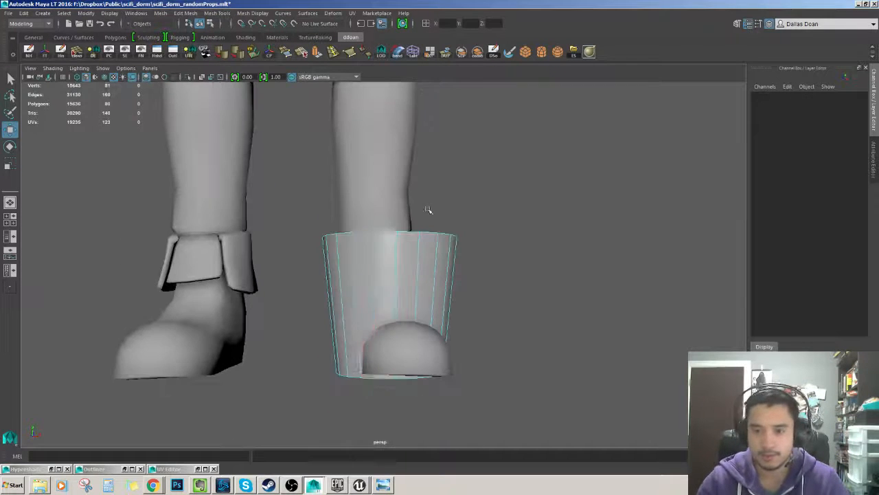
key("F8")
Hide the unreal_manScale figure through the Outliner and minimize the Outliner
right_click_drag(384, 312, 364, 324, "alt")
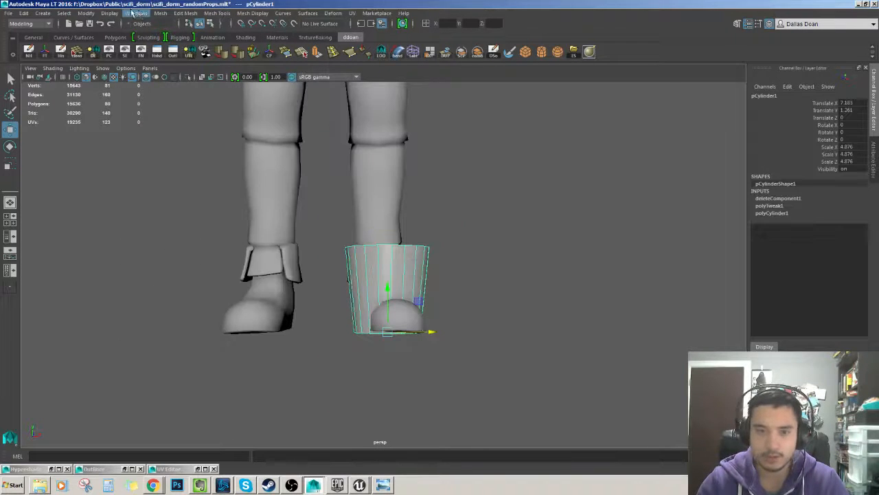
left_click(110, 234)
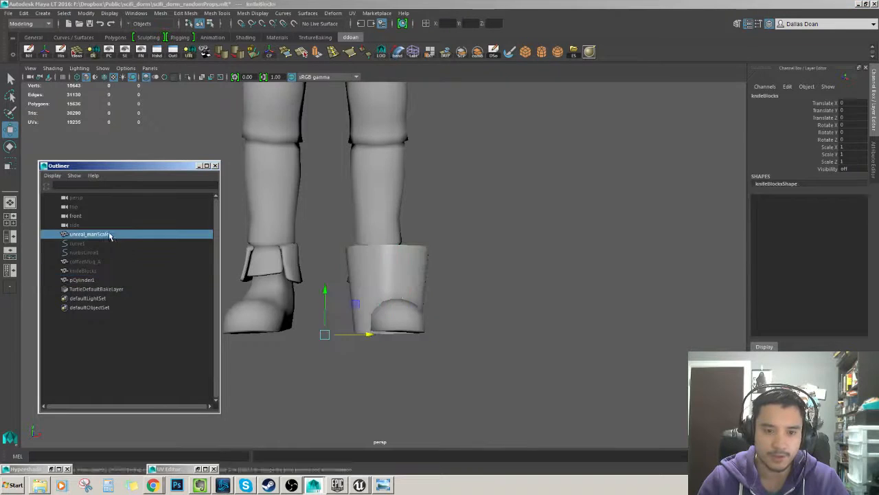
key("ctrl+h")
left_click(198, 166)
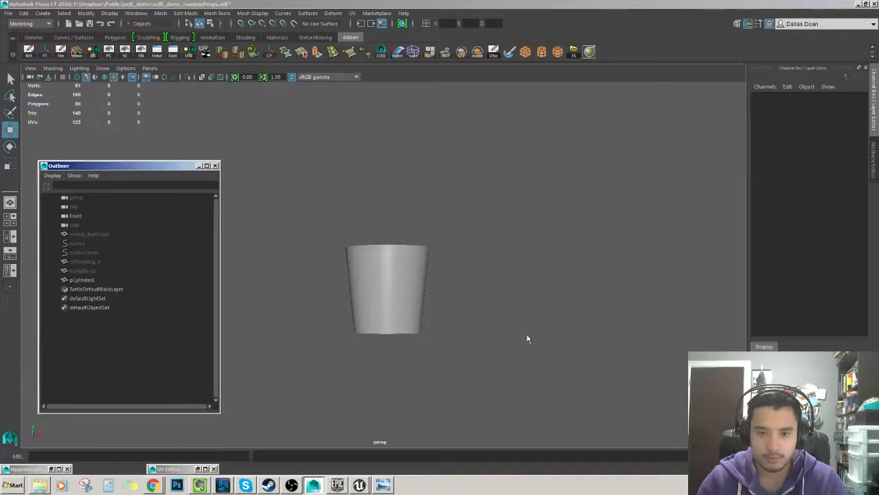
Frame the cylinder and examine its open top, selecting the inner rim edge loop
key("f")
left_click_drag(526, 338, 369, 346)
right_click_drag(369, 346, 360, 355, "alt")
left_click_drag(359, 355, 367, 394, "alt")
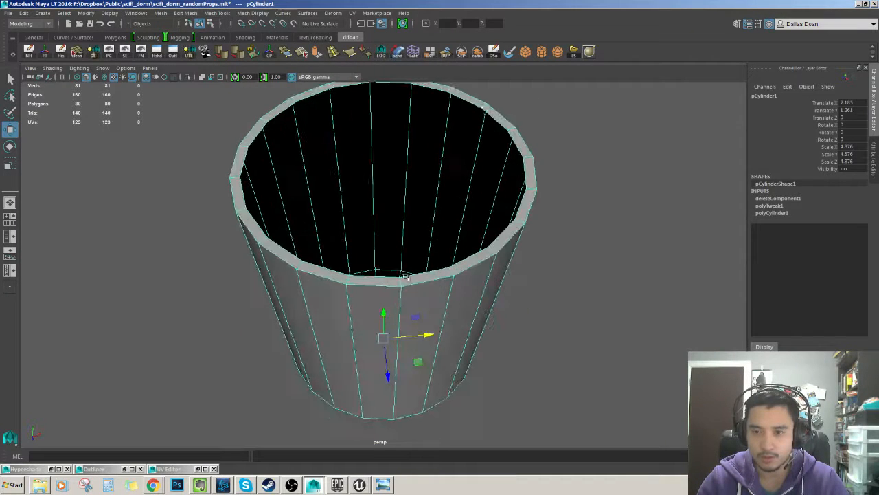
key("F10")
double_click(463, 99)
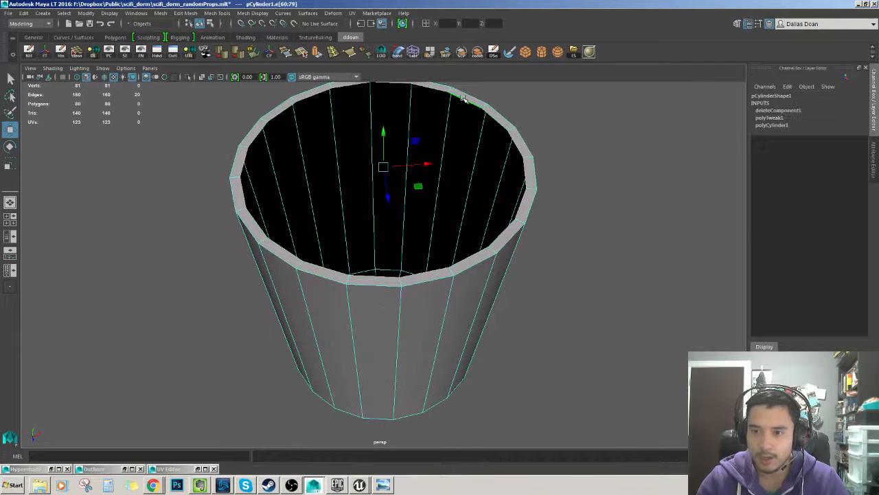
left_click_drag(473, 187, 479, 205, "alt")
right_click_drag(478, 204, 481, 227, "alt")
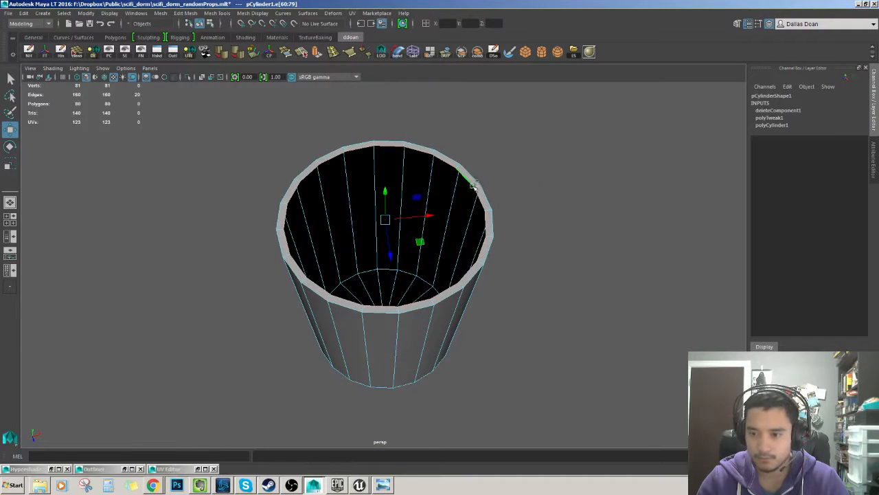
left_click_drag(474, 184, 459, 158, "alt")
right_click_drag(460, 158, 465, 192, "alt")
left_click_drag(465, 192, 464, 219, "alt")
Delete the cylinder's construction history and deselect it
right_click_drag(450, 262, 474, 290)
right_click_drag(475, 290, 459, 304, "alt")
mouse_move(458, 303)
left_mouse_down("alt")
mouse_move(461, 275)
mouse_move(463, 295)
left_mouse_up("alt")
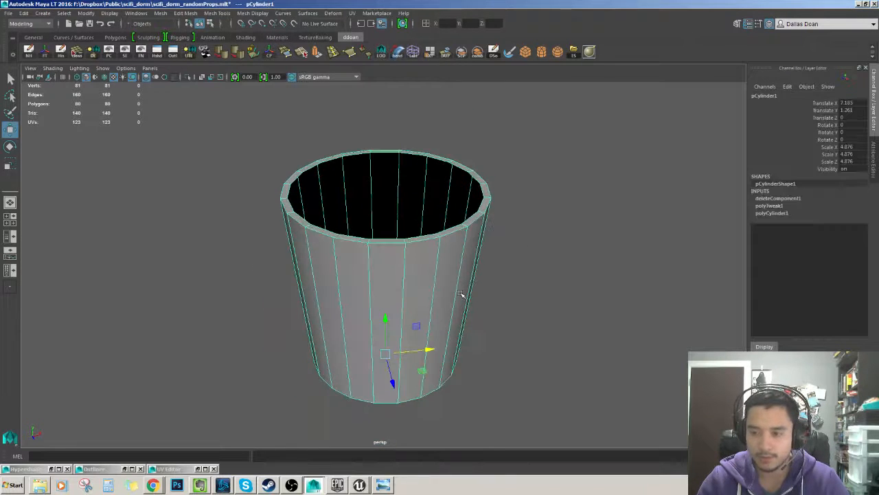
key("alt+shift+d")
left_click(496, 243)
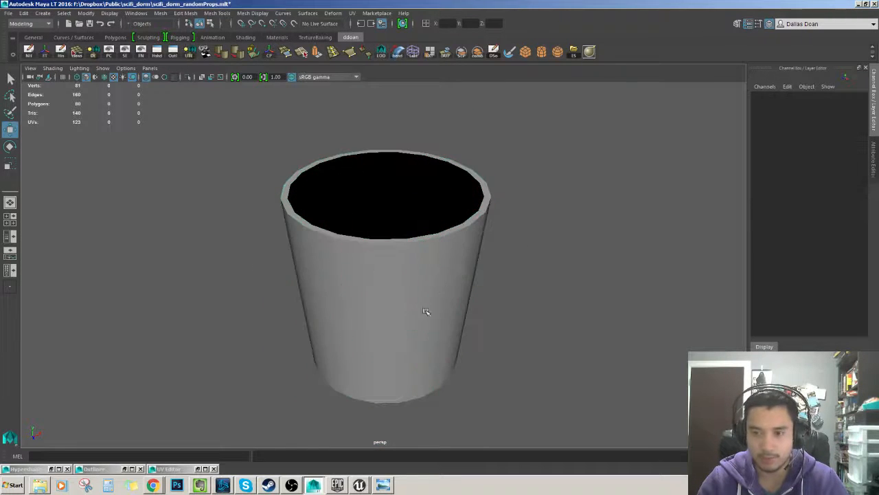
Switch to Unreal Editor and examine the coffee mug on the kitchen counter for comparison
left_click(339, 485)
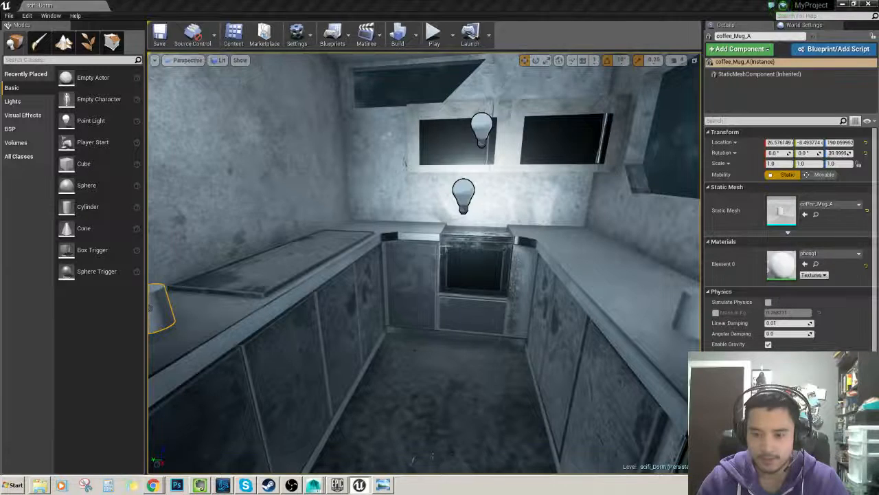
right_click_drag(424, 263, 503, 261)
left_click(543, 289)
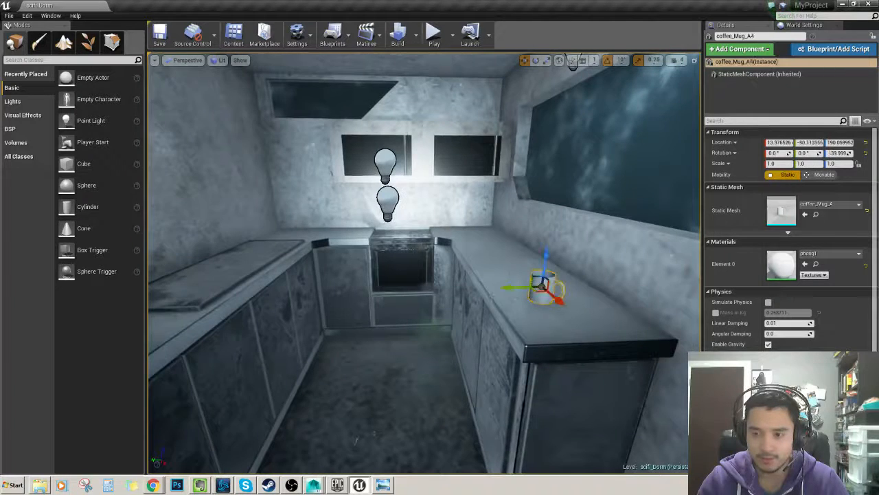
mouse_move(542, 289)
right_mouse_down()
mouse_move(570, 287)
mouse_move(558, 286)
right_mouse_up()
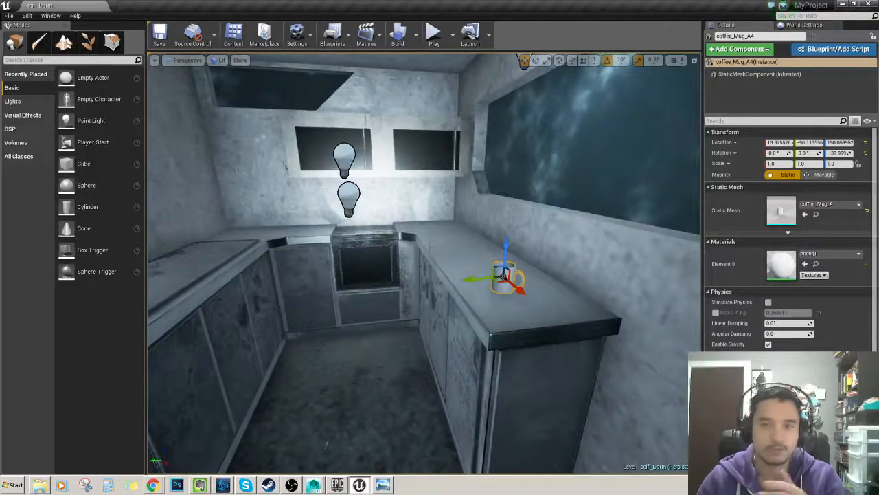
Switch back to Maya and examine the tapered cylinder's open top and outer wall from several angles
left_click(318, 481)
left_click(450, 302)
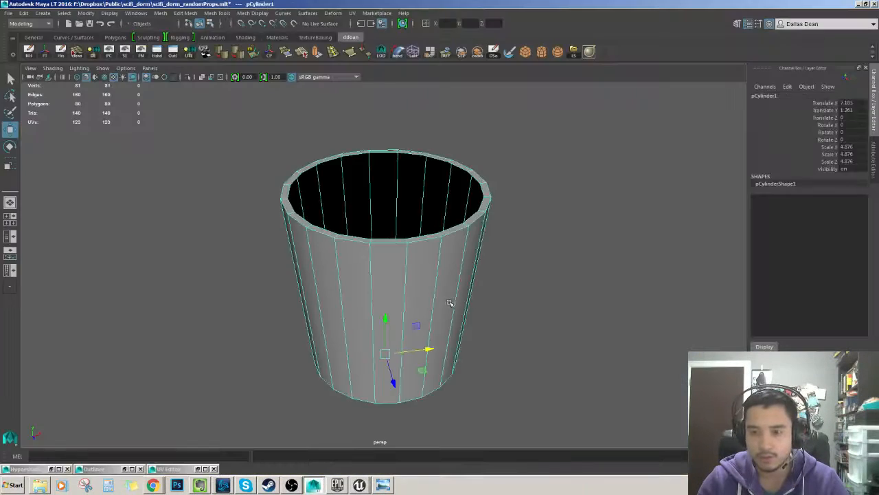
left_click_drag(453, 275, 524, 298, "alt")
left_click(525, 298)
left_click_drag(467, 237, 435, 282, "alt")
left_click(468, 249)
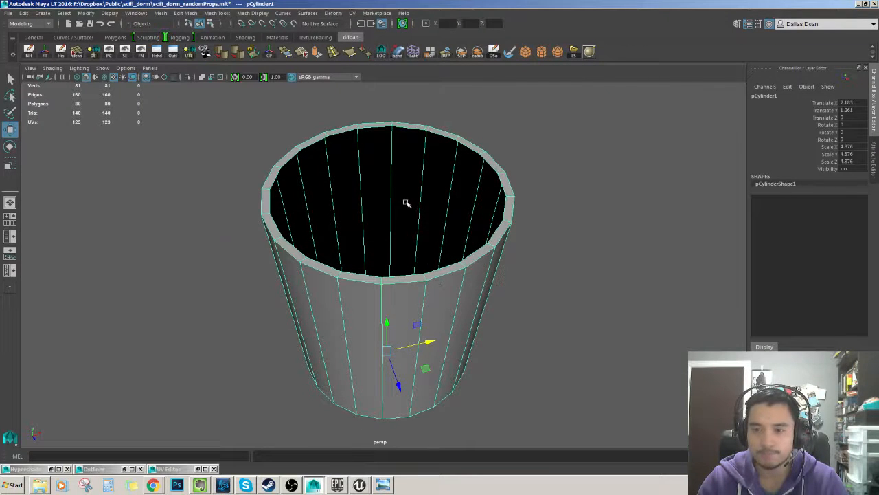
double_click(797, 186)
left_click(543, 219)
left_click(505, 228)
right_click_drag(506, 230, 503, 201, "alt")
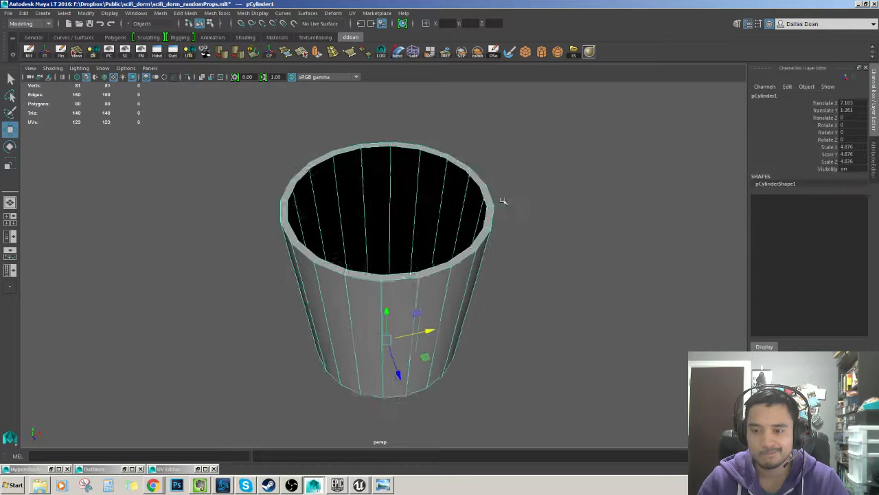
left_click_drag(503, 201, 499, 171, "alt")
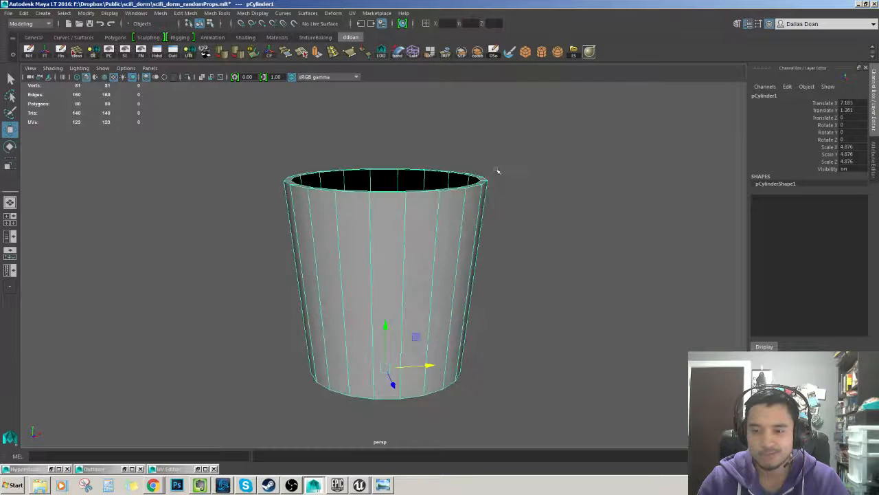
left_click(517, 169)
left_click(453, 257)
left_click_drag(454, 257, 444, 276, "alt")
left_click(505, 282)
right_click_drag(505, 281, 480, 289, "alt")
left_click_drag(480, 288, 451, 268, "alt")
left_click(411, 267)
right_click_drag(411, 266, 433, 267, "alt")
left_click_drag(433, 268, 458, 273, "alt")
right_click_drag(458, 273, 474, 269, "alt")
Extrude the inner rim edge loop straight down inside the cylinder to an extrusion Translate Y of -9.49
right_click_drag(486, 146, 487, 128)
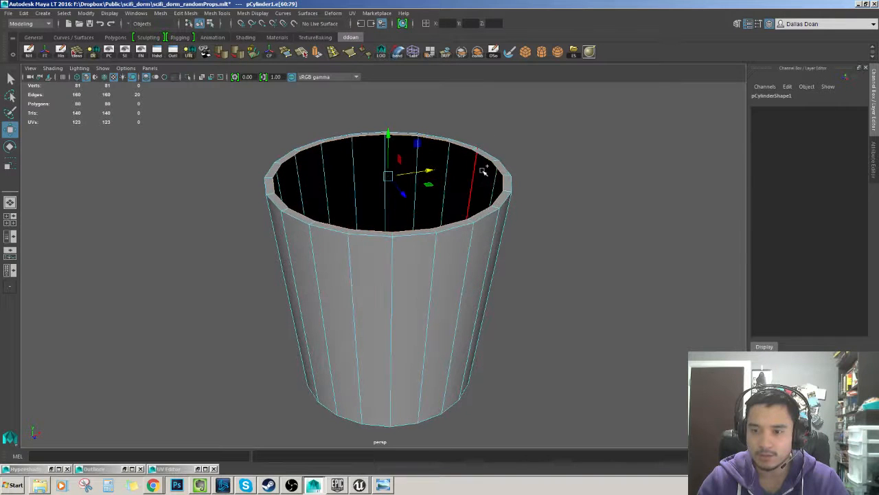
key("ctrl+e")
left_click_drag(471, 191, 510, 91, "alt")
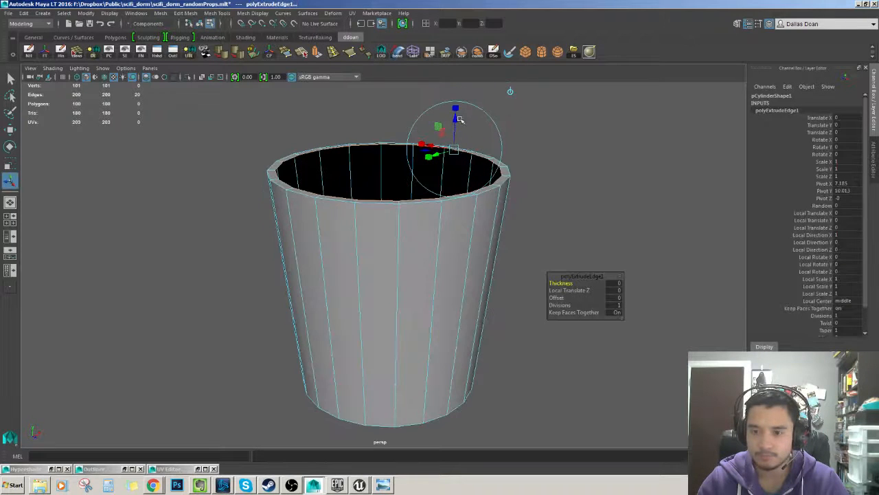
left_click_drag(456, 120, 474, 179)
key("ctrl+z")
middle_click_drag(474, 179, 478, 233, "alt")
left_click_drag(533, 149, 420, 204, "alt")
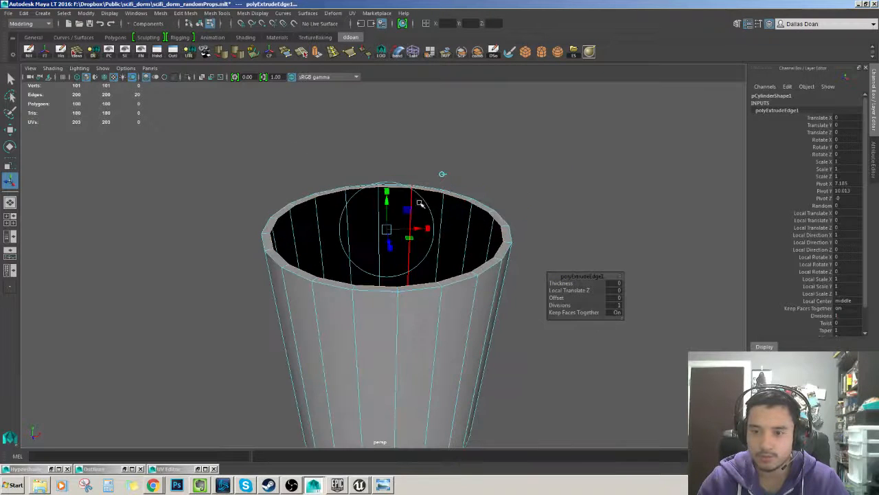
left_click_drag(392, 259, 391, 404)
middle_click_drag(396, 304, 398, 239, "alt")
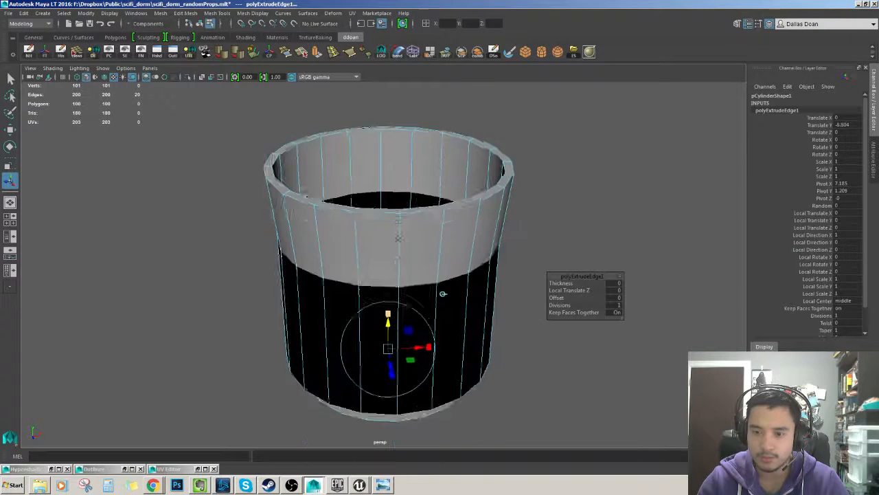
left_click_drag(398, 239, 428, 144, "alt")
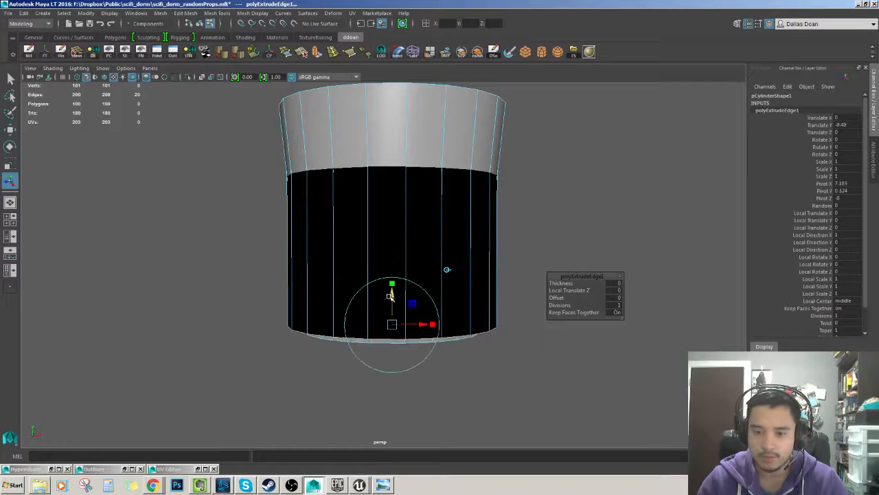
Scale the lowered edge loop inward to fit inside the tapered walls, and raise it slightly above the base
key("r")
left_click_drag(391, 297, 399, 329, "alt")
key("w")
key("r")
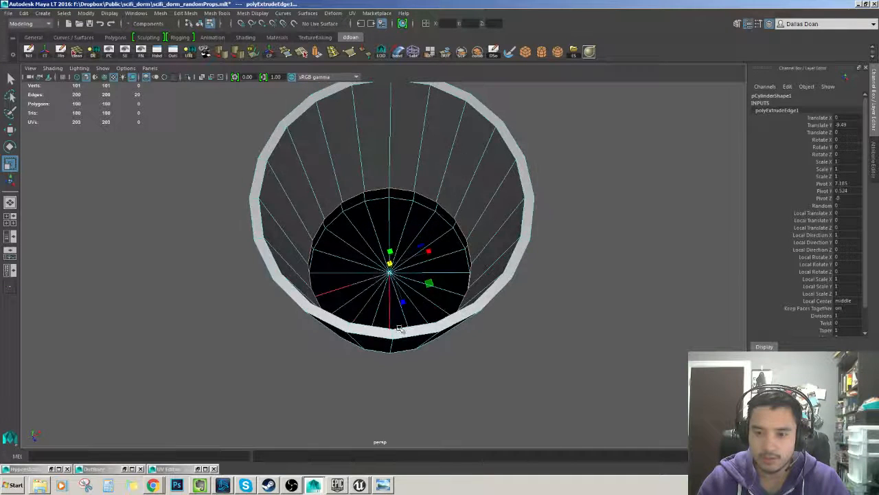
left_click_drag(388, 265, 395, 300, "alt")
scroll(388, 292, "up", 1)
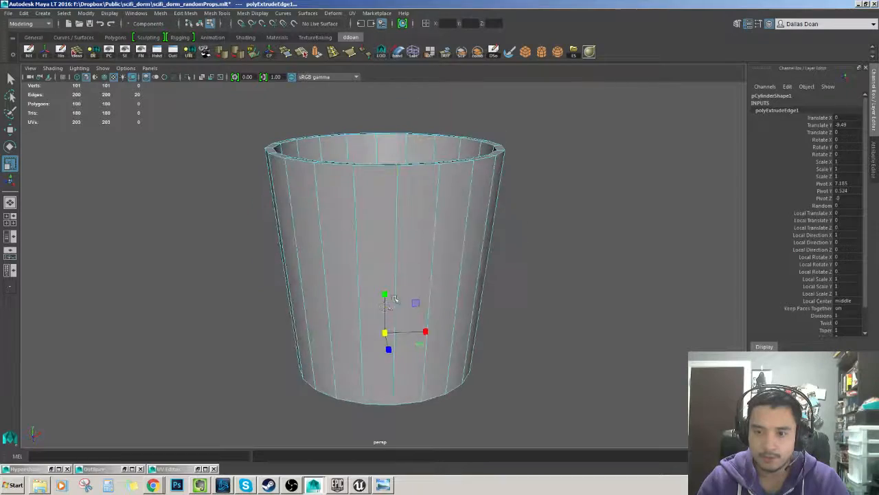
key("w")
middle_click_drag(405, 243, 404, 274)
left_click_drag(404, 273, 397, 333, "alt")
Extrude the edge loop at the bottom of the inner wall and scale it inward to 0.883
right_click_drag(372, 232, 372, 201)
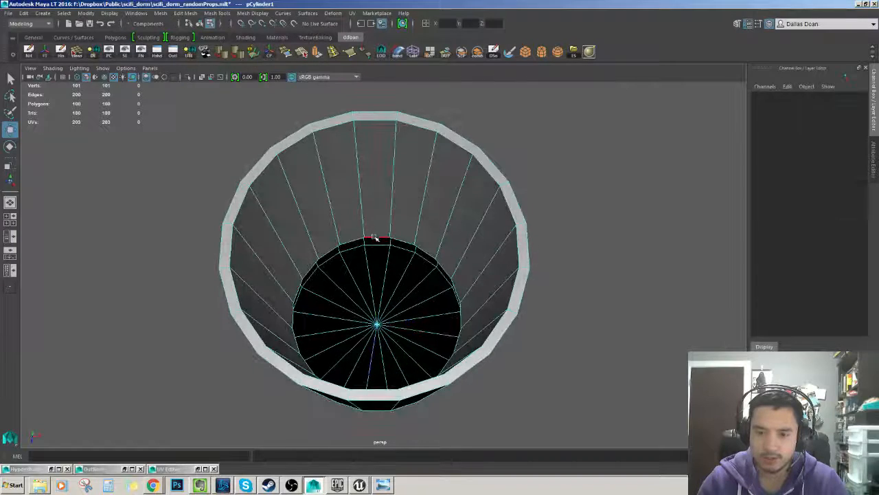
double_click(376, 238)
left_click_drag(384, 275, 435, 214, "alt")
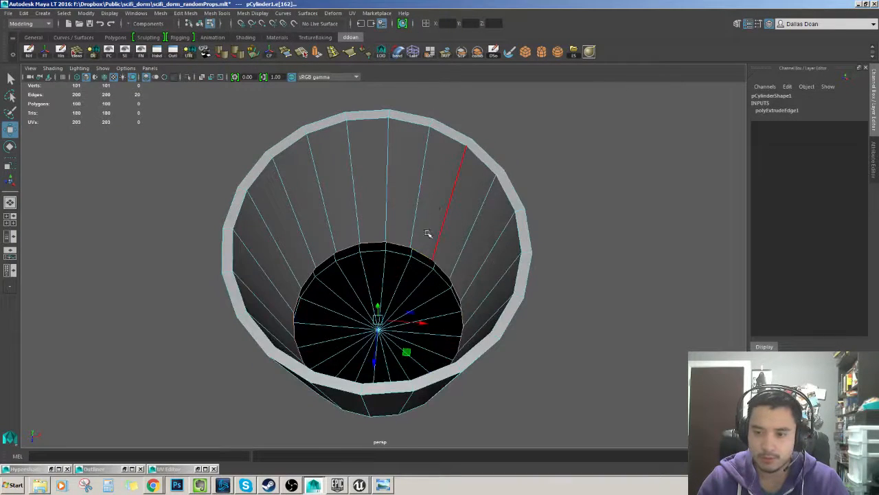
key("ctrl+e")
right_click_drag(428, 234, 492, 266, "alt")
left_click_drag(468, 270, 389, 287, "alt")
key("w")
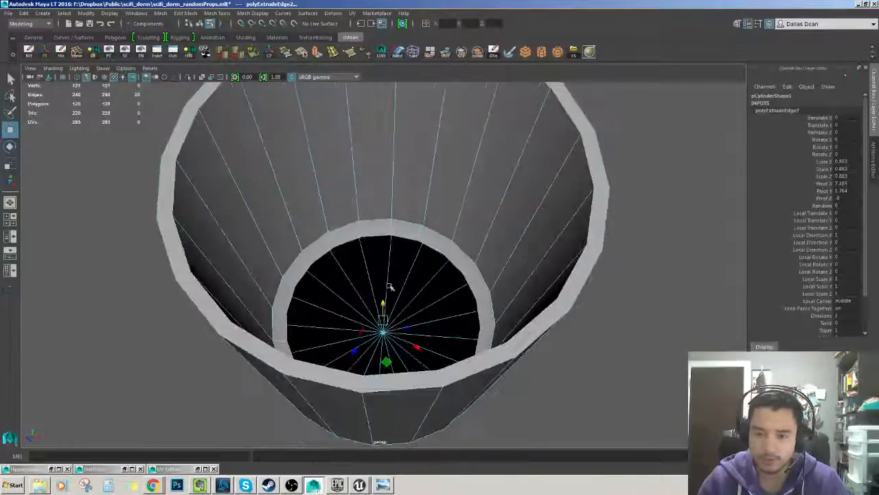
Extrude the inner floor's open edge loop again and scale the new ring inward toward the centre
key("ctrl+e")
left_click_drag(437, 269, 448, 295, "alt")
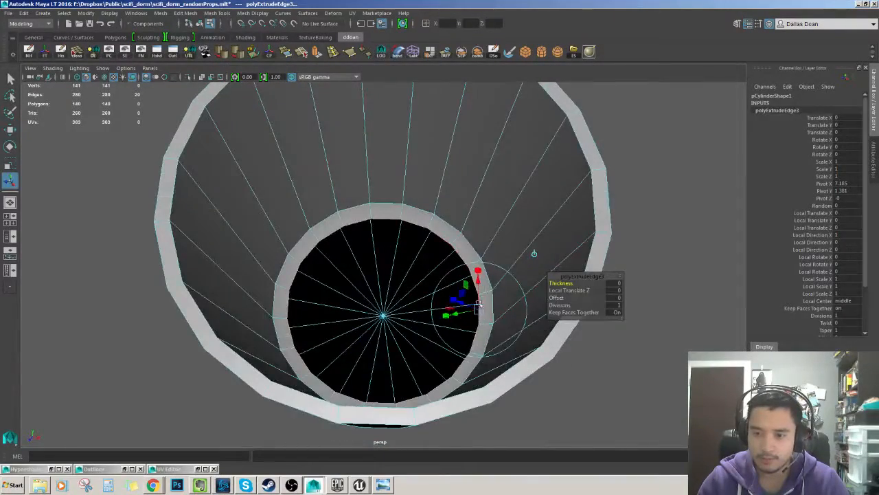
mouse_move(525, 273)
left_mouse_down("alt")
mouse_move(538, 263)
mouse_move(520, 261)
left_mouse_up("alt")
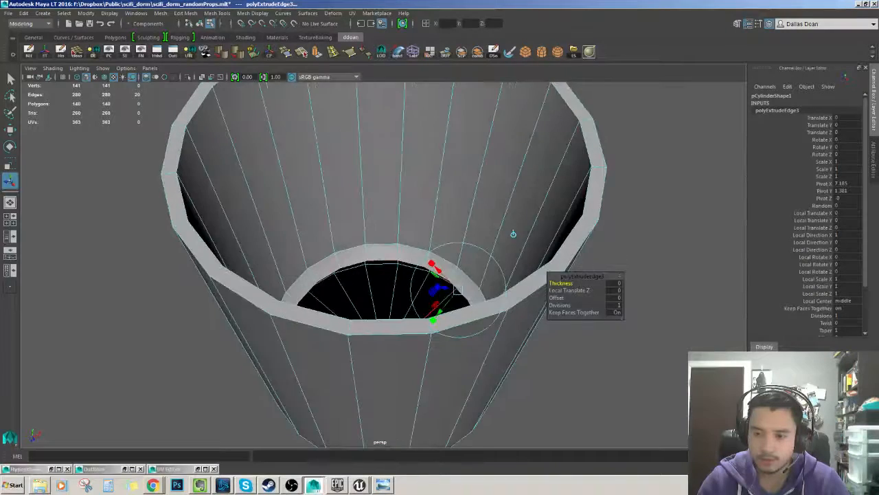
left_click_drag(432, 288, 477, 295, "alt")
left_click(521, 231)
key("r")
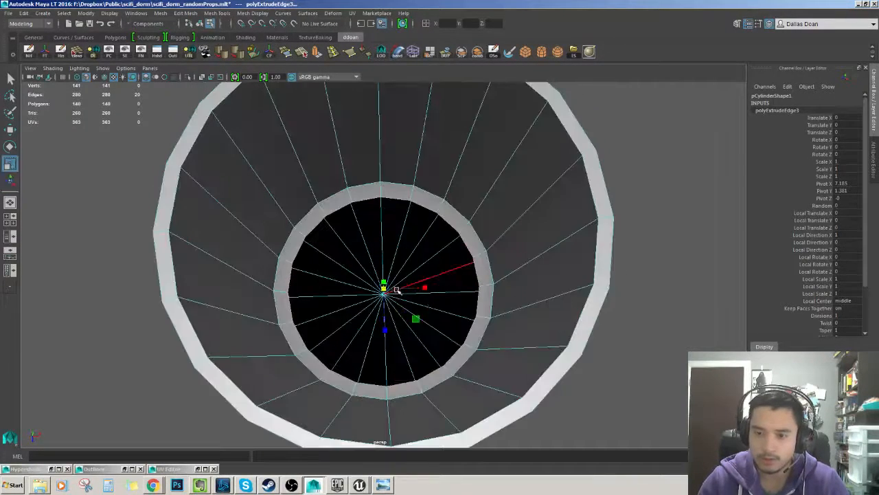
left_click_drag(387, 292, 289, 317)
Convert the small centre ring to vertices and merge them into one point to close the inner floor
right_click_drag(359, 247, 313, 248, "ctrl")
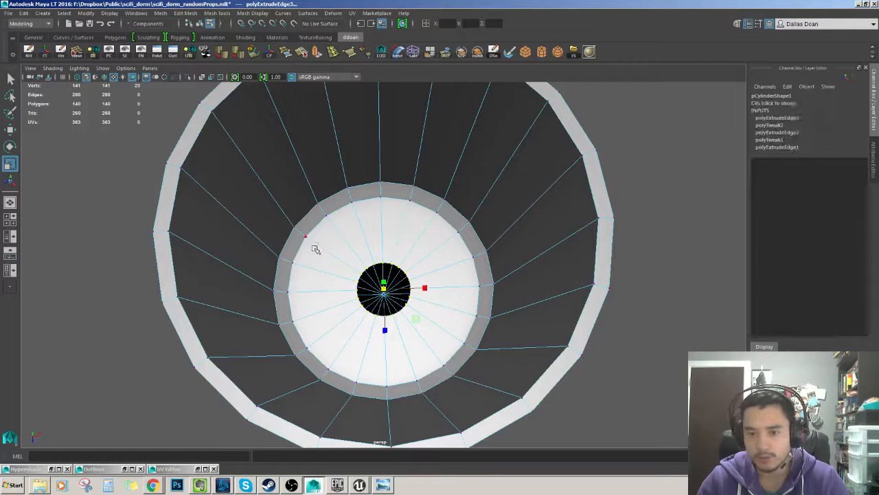
left_click_drag(387, 313, 389, 269, "alt")
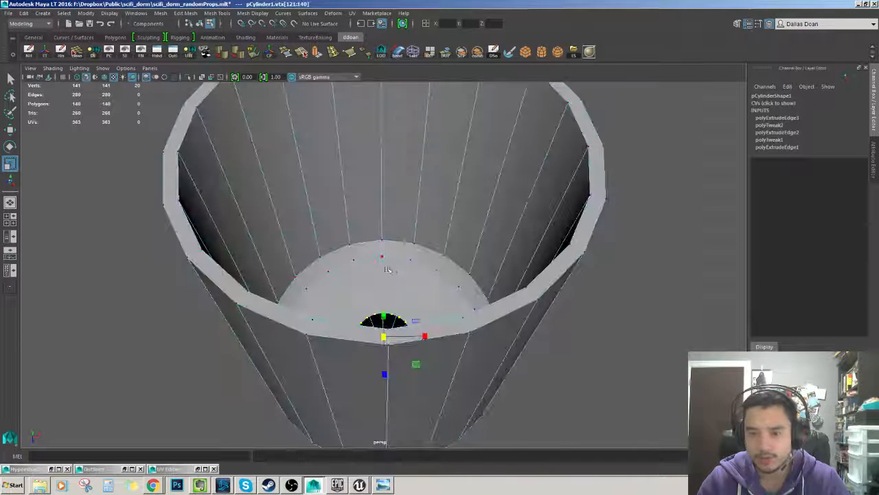
right_click_drag(440, 226, 413, 209, "shift")
left_click_drag(413, 210, 418, 276, "alt")
key("w")
left_click_drag(403, 326, 384, 320, "alt")
Soften the two edge loops around the perimeter of the inner floor
left_click(406, 234)
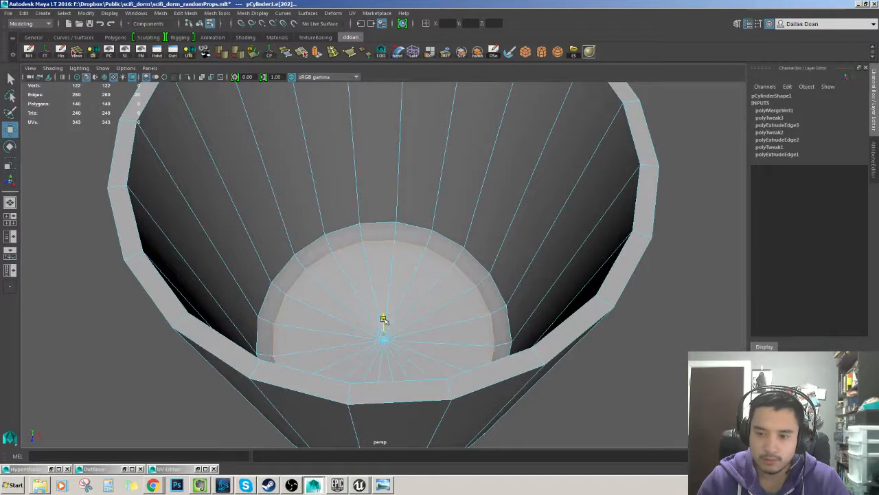
double_click(421, 226)
left_click_drag(418, 225, 432, 256, "alt")
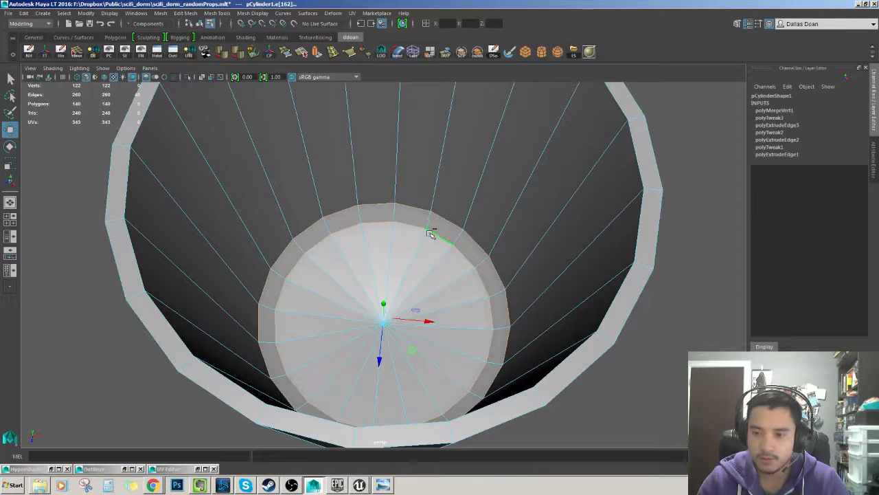
key("g")
left_click_drag(453, 231, 449, 243, "alt")
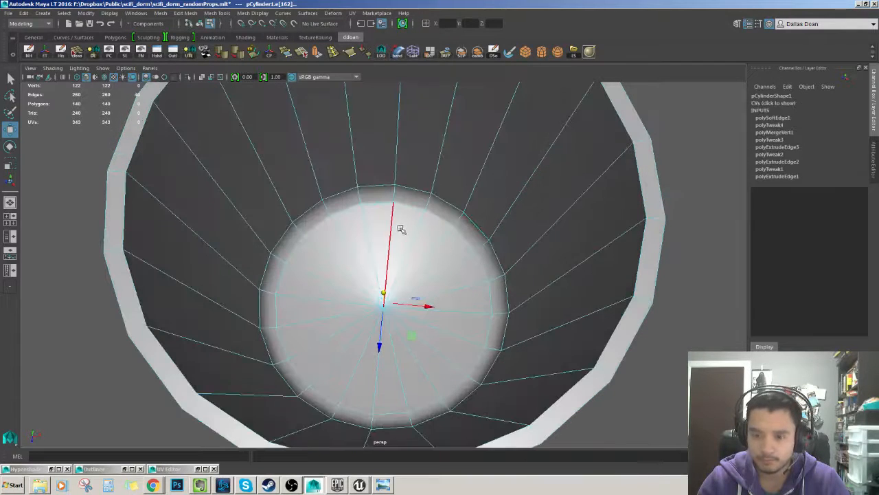
Isolate the inner floor's radial edges from the base edges and soften them
left_click_drag(361, 281, 412, 245, "alt")
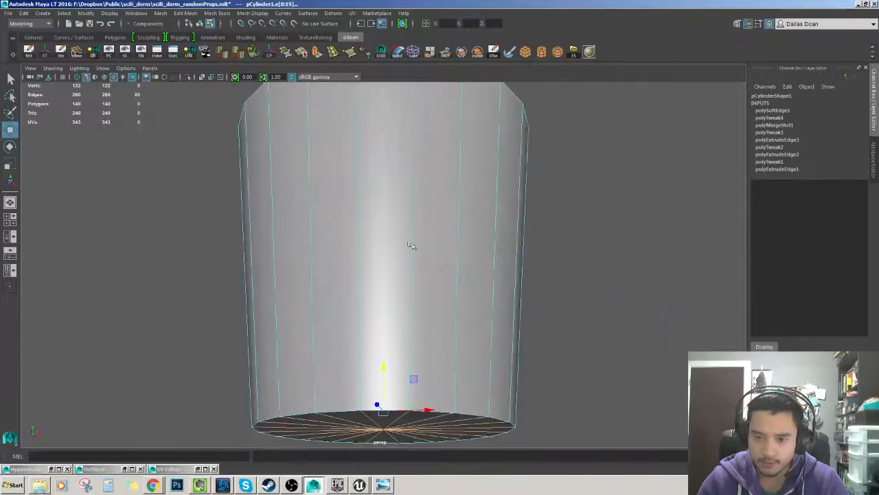
middle_click_drag(412, 245, 416, 152, "alt")
left_click_drag(417, 151, 416, 115, "alt")
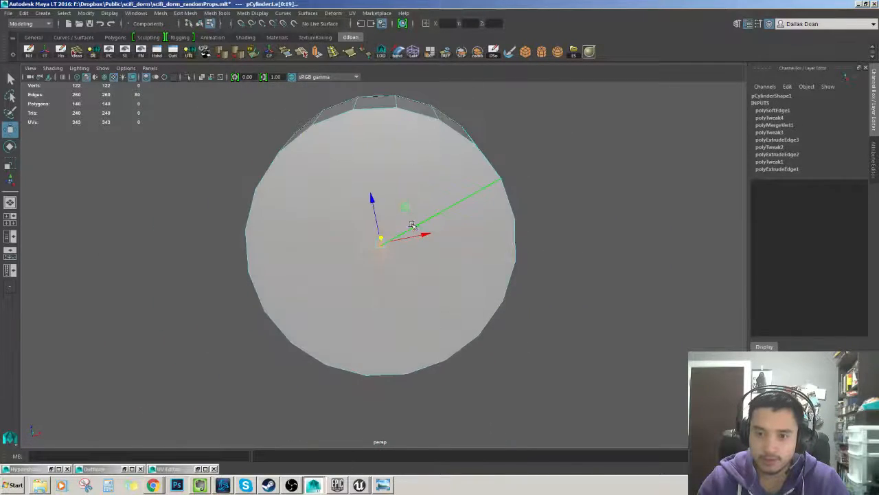
left_click_drag(410, 223, 314, 360, "alt")
key("4")
left_click_drag(208, 328, 364, 392)
mouse_move(495, 314)
left_mouse_down("alt")
mouse_move(457, 206)
mouse_move(440, 232)
left_mouse_up("alt")
key("5")
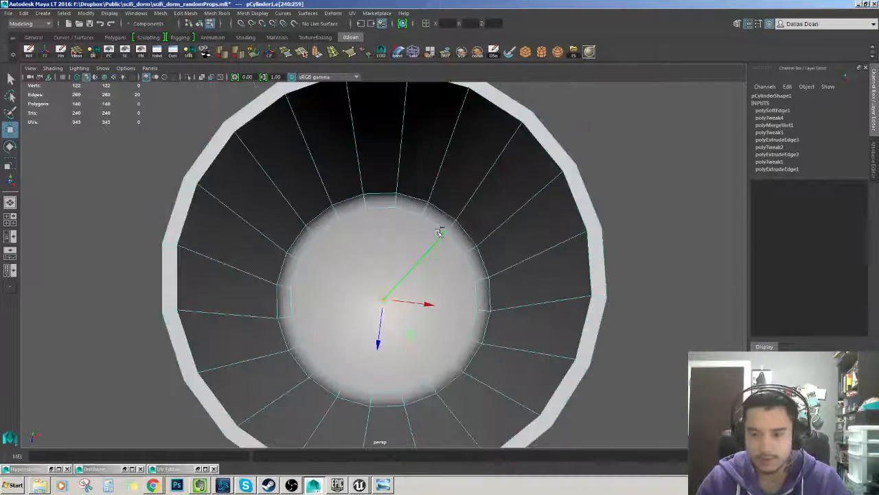
left_click_drag(368, 296, 378, 273, "alt")
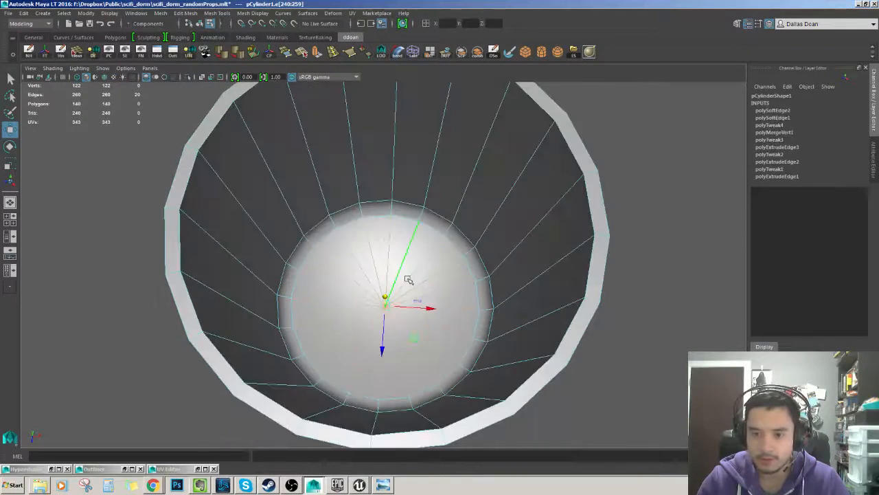
Clear the component selection and select the whole tapered cylinder in object mode
right_click_drag(408, 279, 437, 255)
left_click_drag(436, 254, 439, 199, "alt")
left_click(571, 262)
right_click_drag(522, 255, 465, 251, "alt")
left_click_drag(466, 251, 423, 191, "alt")
left_click(393, 180)
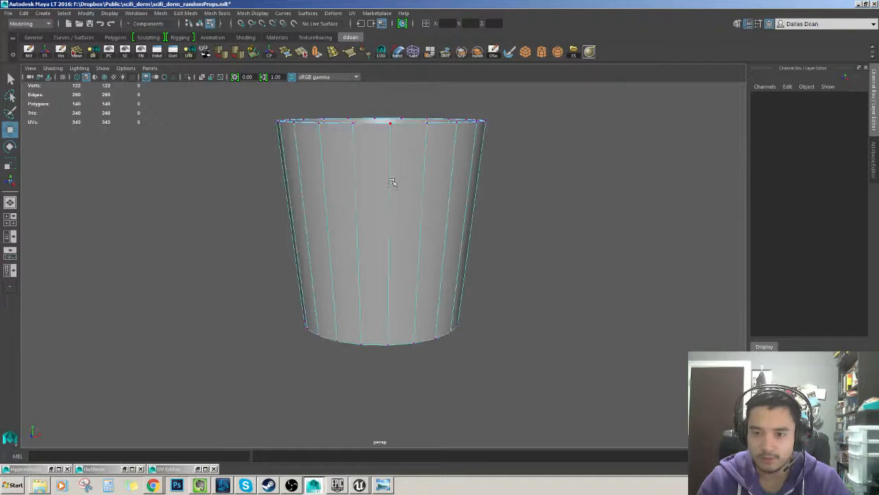
key("F8")
scroll(392, 215, "down", 2)
left_click_drag(393, 216, 404, 221, "alt")
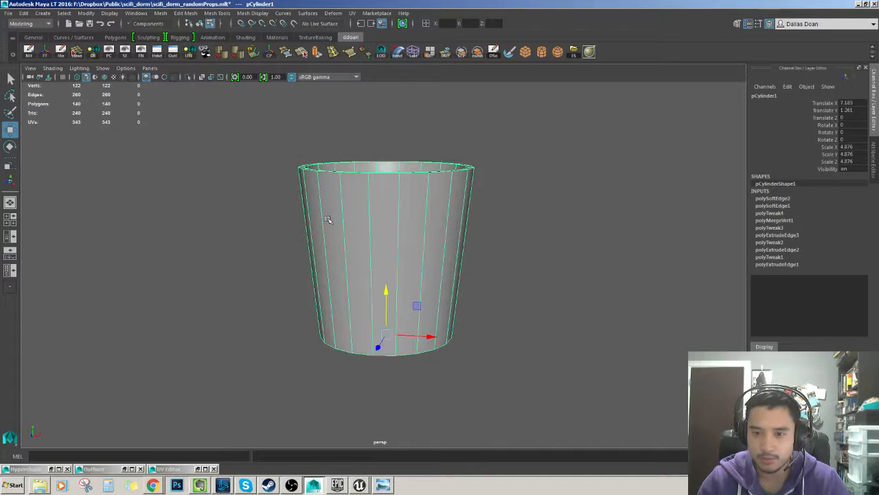
Try to insert an edge loop around the middle of the outer wall and scale it outward
key("y")
left_click(375, 227)
left_click(371, 223)
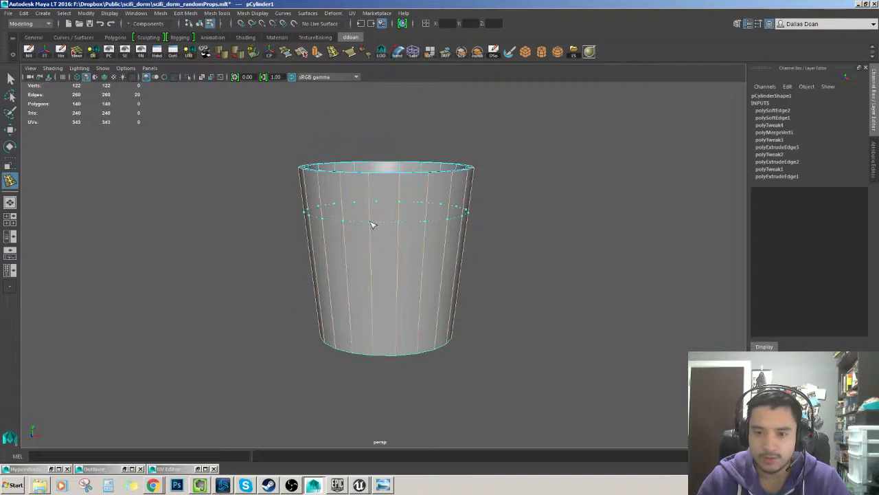
left_click_drag(373, 259, 373, 259)
mouse_move(375, 261)
left_mouse_down("alt")
mouse_move(388, 237)
mouse_move(386, 248)
left_mouse_up("alt")
key("ctrl+z")
key("ctrl+z")
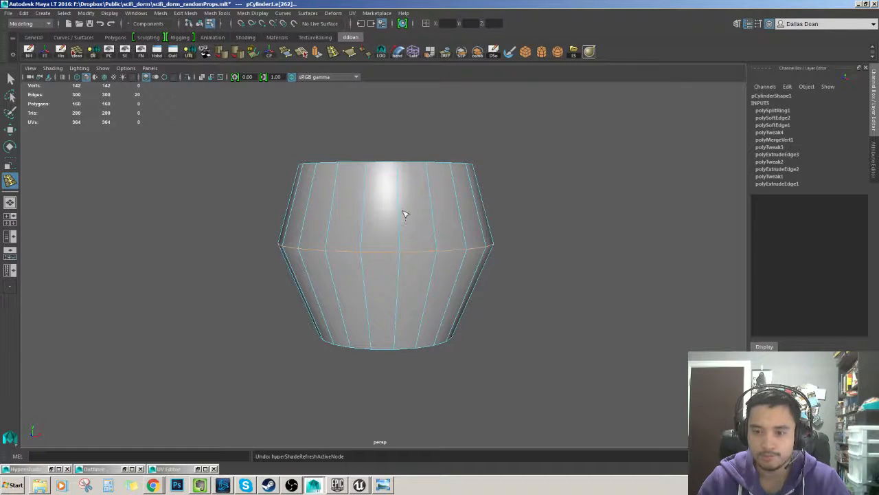
key("ctrl+z")
key("ctrl+z")
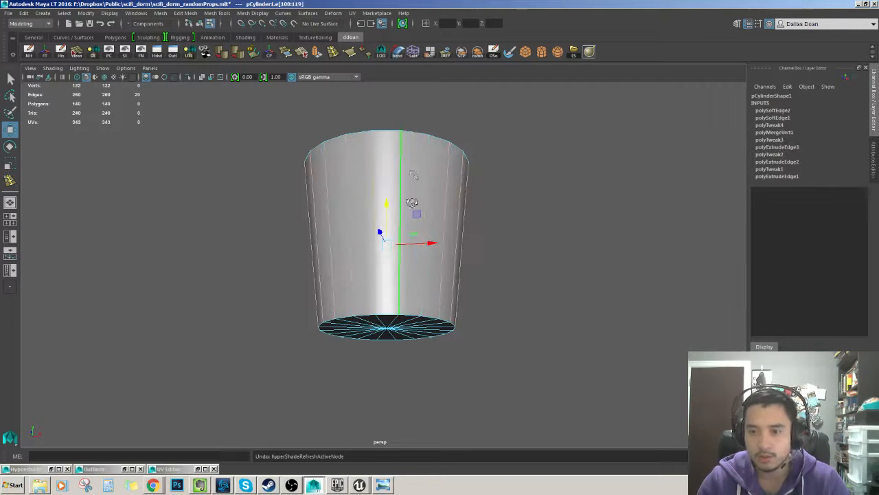
Scale all the rim vertices outward to flare the cylinder's top into a wide bowl shape, and return to object mode
left_click_drag(412, 175, 373, 196, "alt")
right_click_drag(342, 194, 310, 193)
left_click_drag(309, 193, 307, 157, "alt")
left_click_drag(218, 122, 445, 248)
key("r")
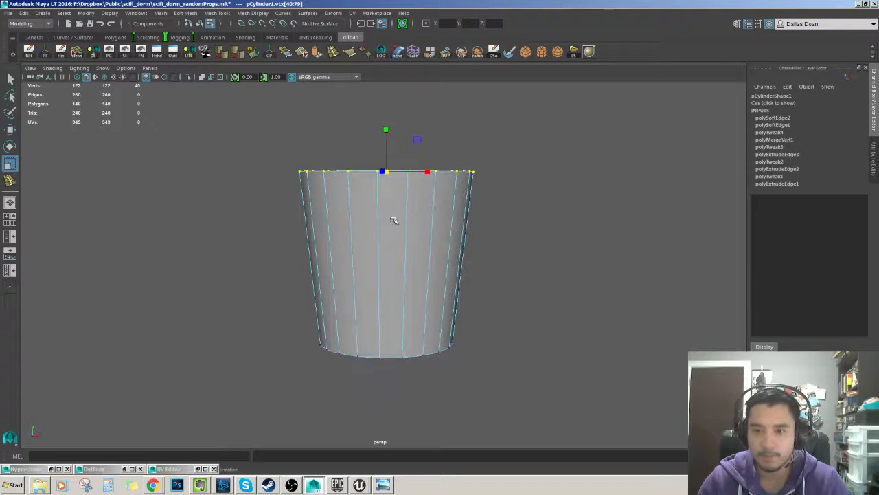
left_click_drag(393, 216, 470, 197, "alt")
left_click_drag(467, 235, 449, 222, "alt")
key("w")
key("F8")
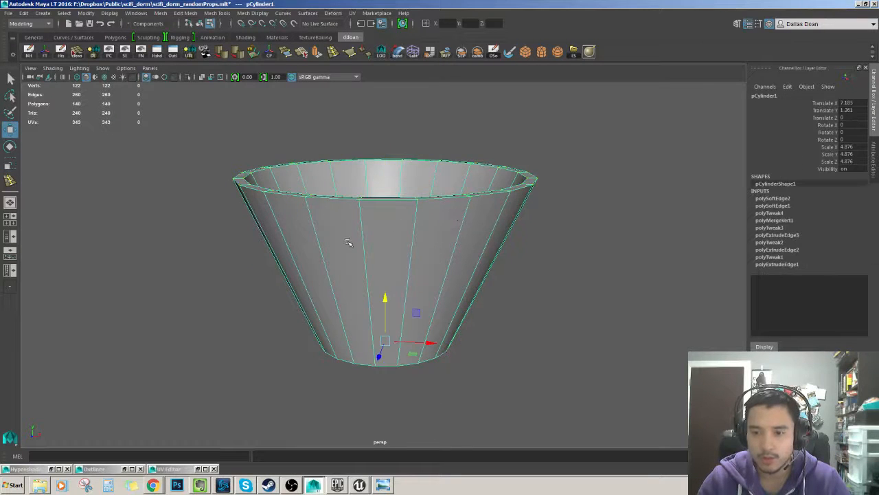
Try to insert three edge loops one by one down the outer wall
key("y")
left_click(369, 235)
left_click_drag(367, 233, 363, 221)
left_click(364, 248)
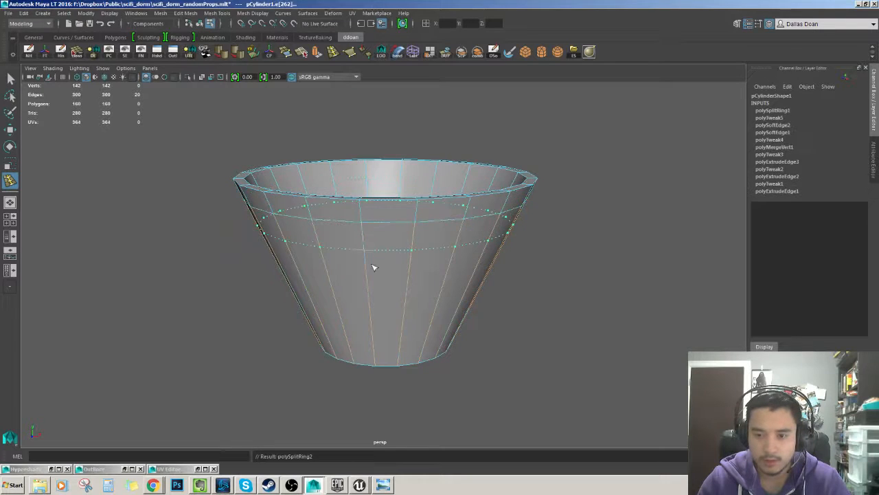
left_click_drag(373, 264, 364, 241, "alt")
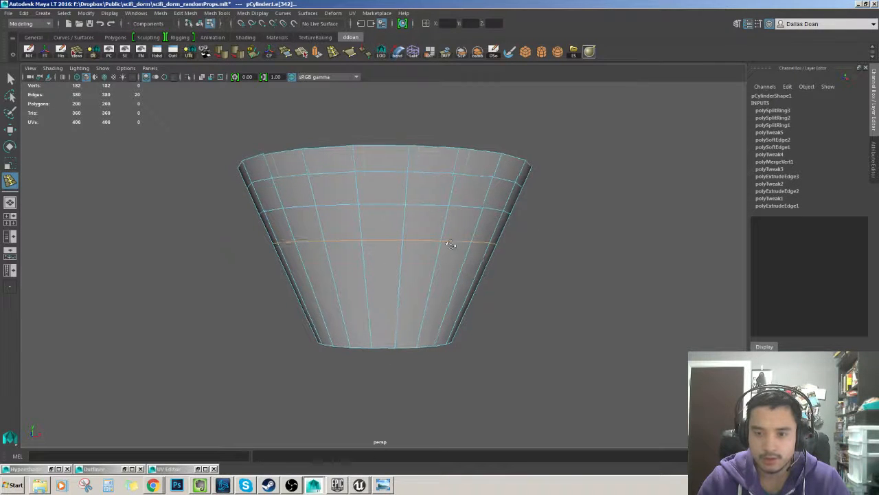
Undo the individually inserted edge loops on the outer wall
key("ctrl+z")
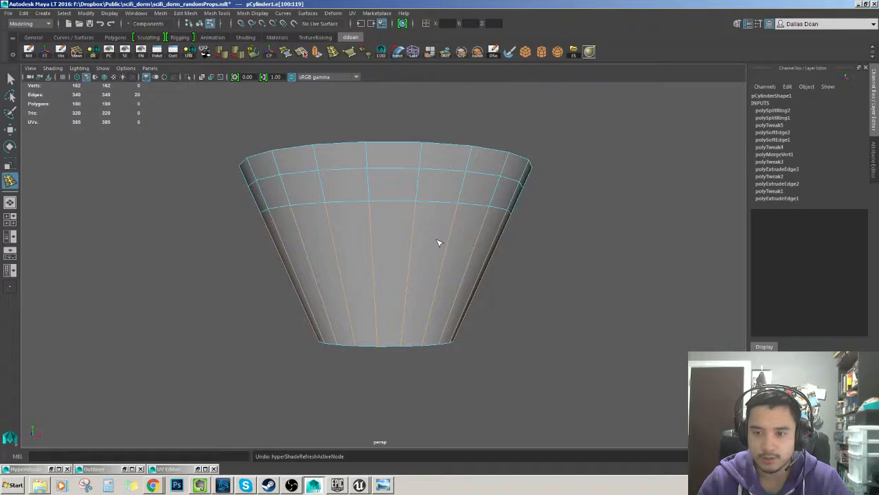
key("ctrl+z")
left_click_drag(454, 246, 410, 268, "alt")
key("w")
key("ctrl+z")
key("ctrl+z")
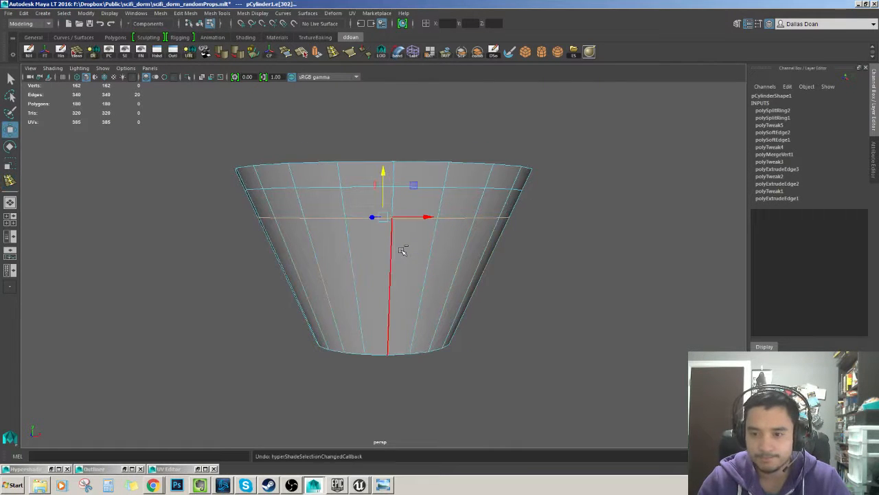
key("ctrl+z")
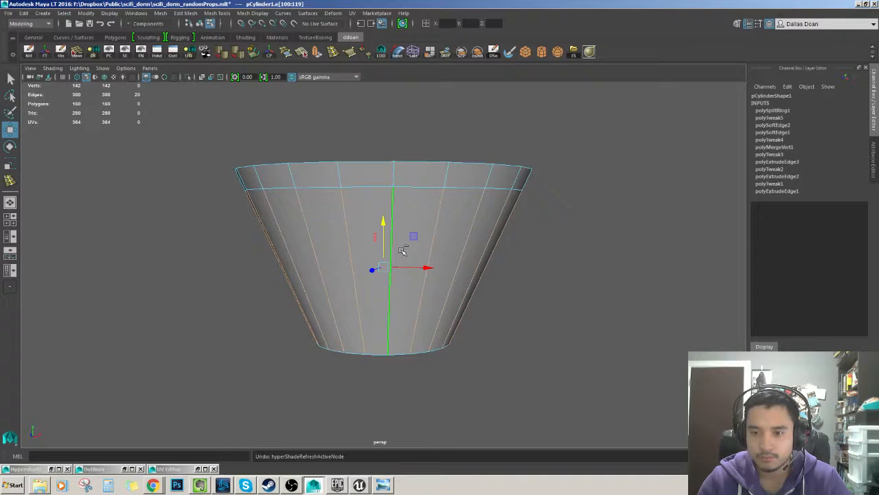
key("ctrl+z")
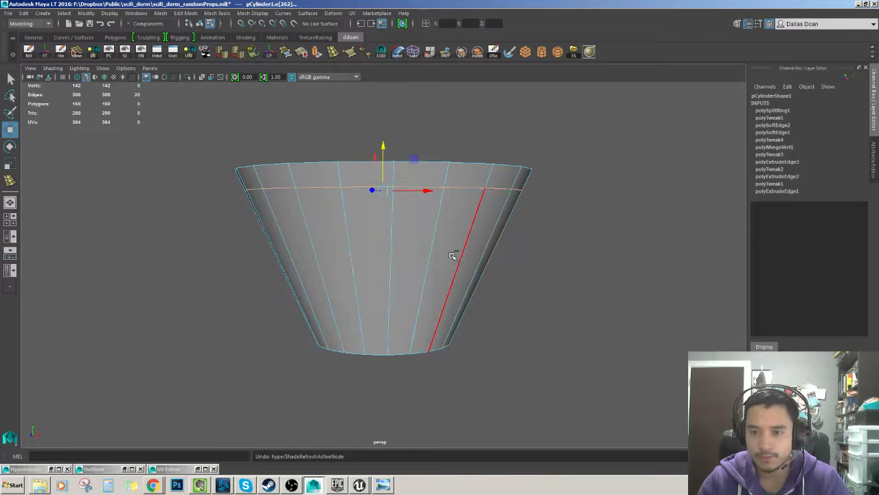
key("ctrl+z")
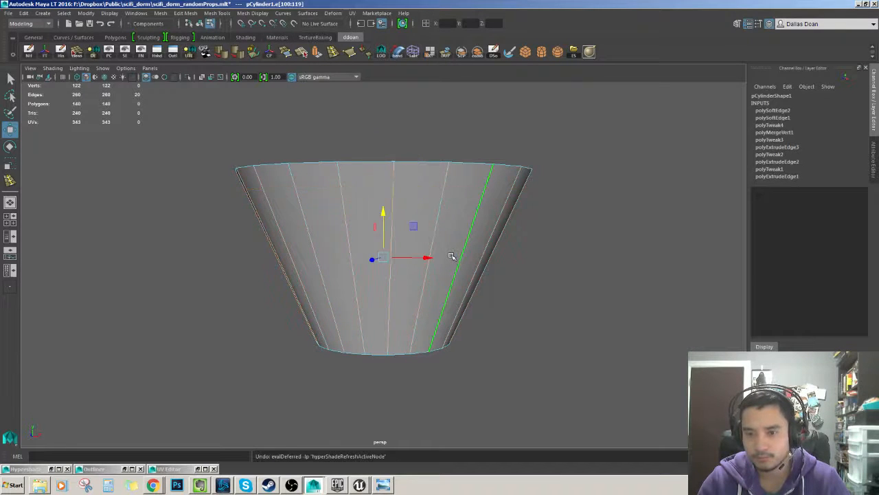
key("ctrl+z")
Set Insert Edge Loop to multiple edge loops with a count of 4 and insert them around the outer wall
right_click_drag(393, 258, 394, 207)
left_click(394, 209)
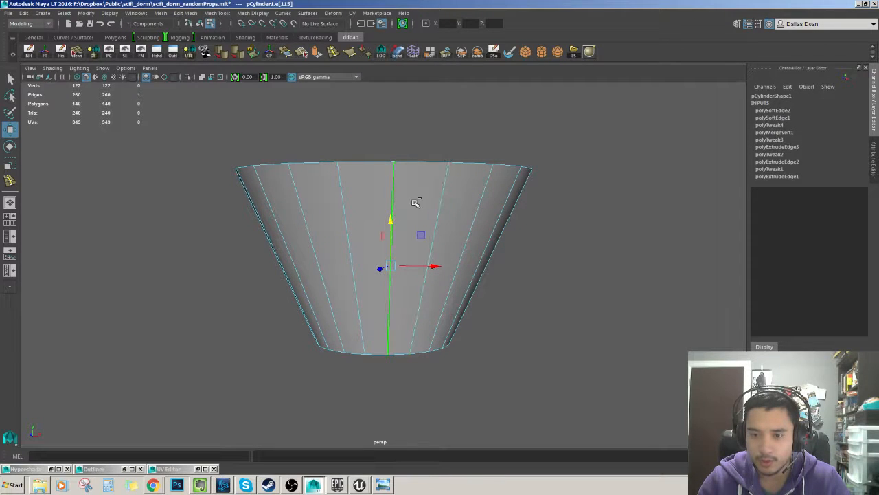
key("g")
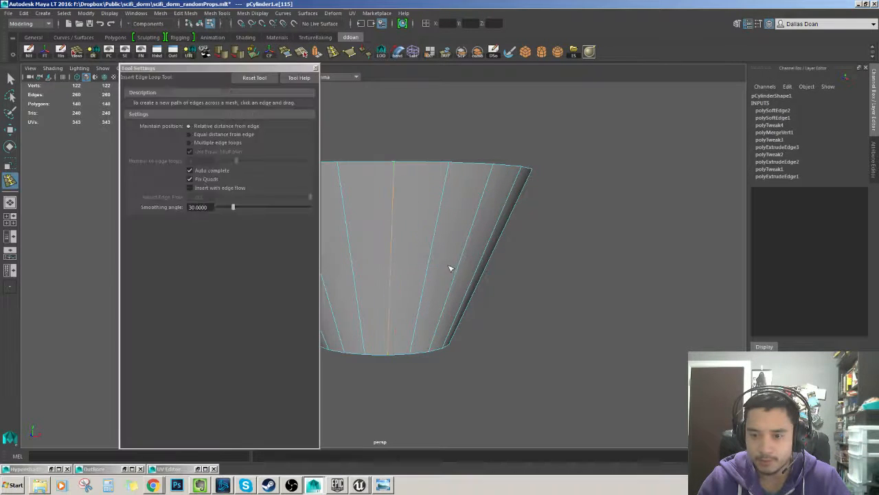
left_click(202, 144)
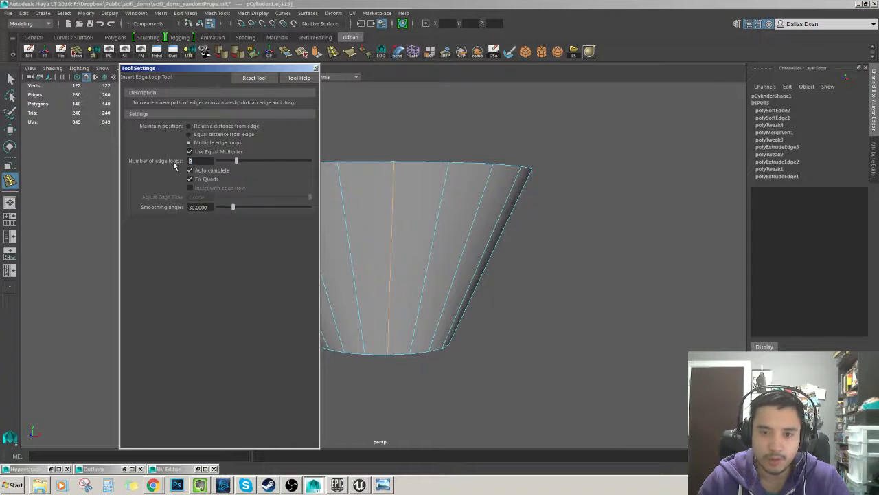
type("4")
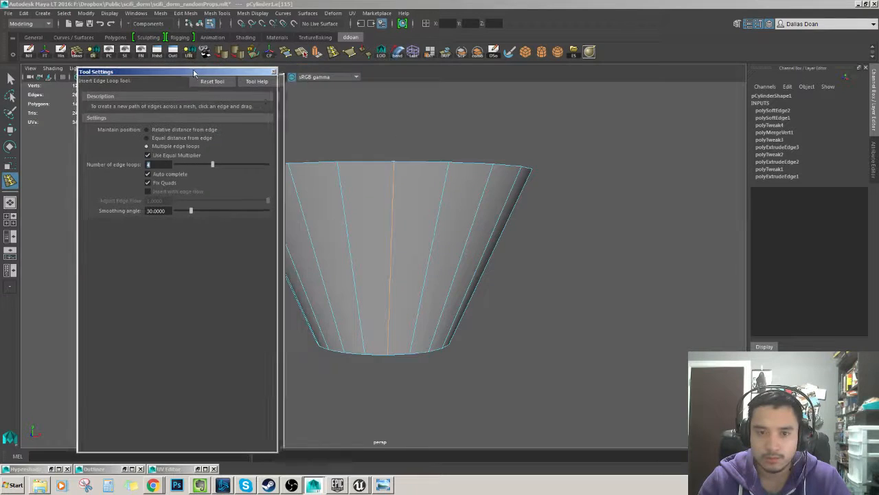
left_click(349, 239)
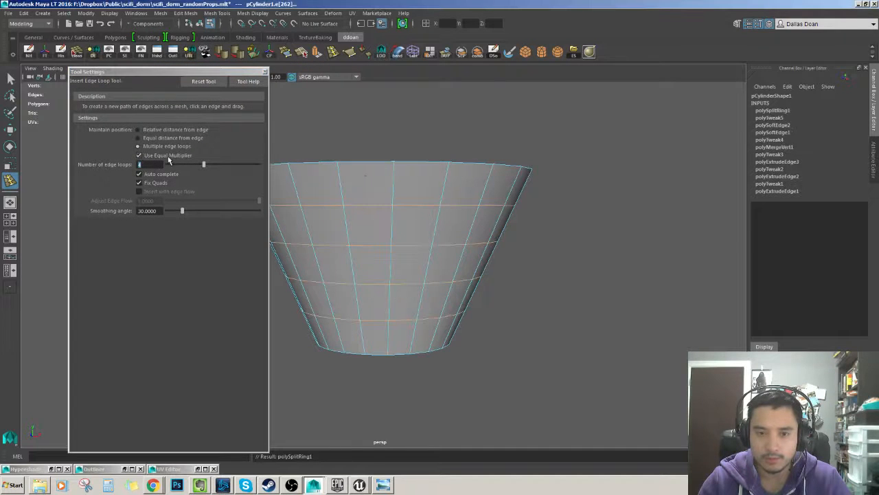
Reset the Insert Edge Loop tool to its default settings, close its settings and clear the new edge loops' selection
left_click(210, 83)
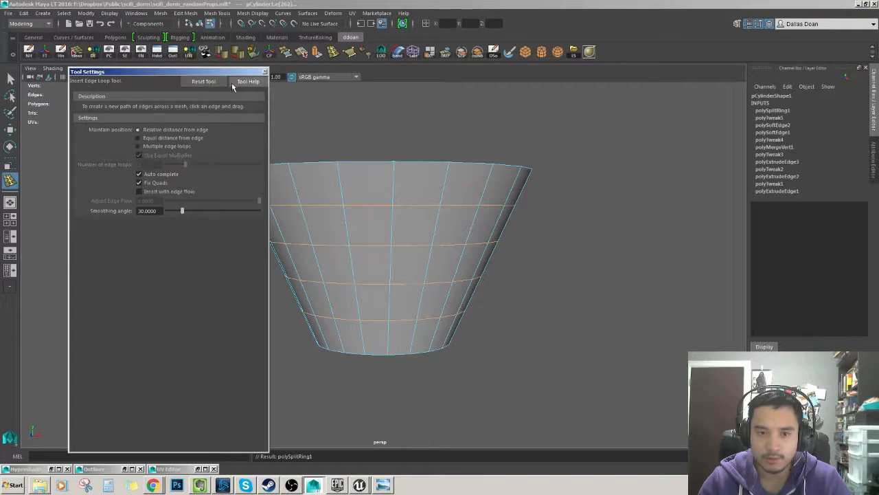
left_click(266, 72)
key("F8")
key("w")
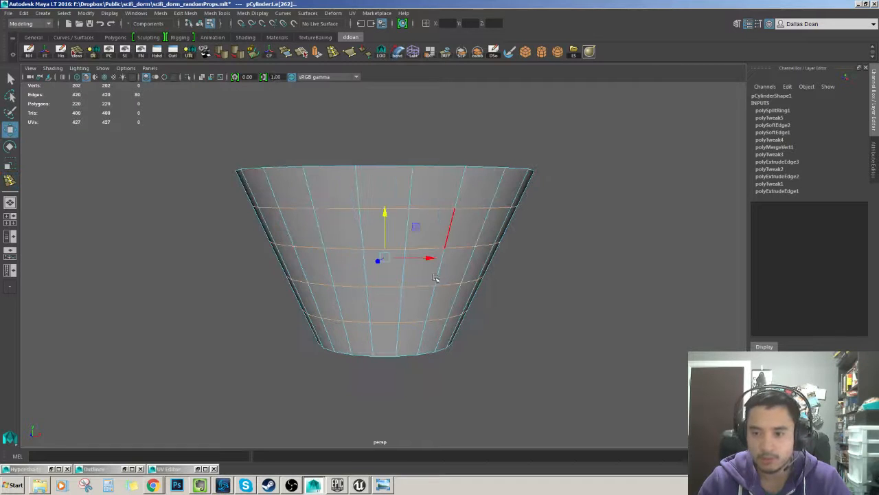
left_click_drag(450, 291, 428, 300, "alt")
left_click(367, 185)
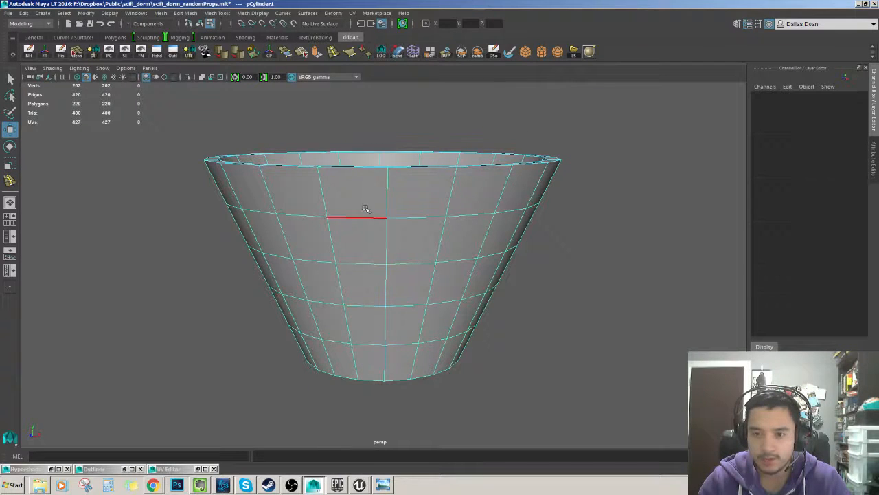
Scale the upper three edge loops of the outer wall outward one after another to round the bowl's profile
left_click_drag(357, 168, 397, 180, "alt")
double_click(369, 177)
key("r")
double_click(380, 229)
mouse_move(385, 234)
left_mouse_down("alt")
mouse_move(403, 262)
mouse_move(397, 240)
left_mouse_up("alt")
double_click(382, 283)
mouse_move(384, 276)
left_mouse_down()
mouse_move(402, 276)
mouse_move(382, 289)
left_mouse_up()
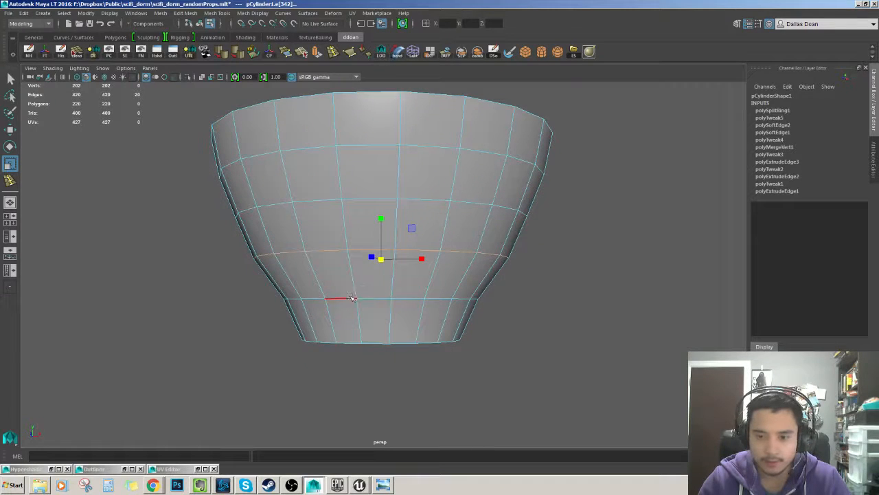
Move the lowest edge loop of the outer wall down toward the base and scale it inward to shape the foot
double_click(351, 297)
key("w")
left_click_drag(383, 255, 381, 273)
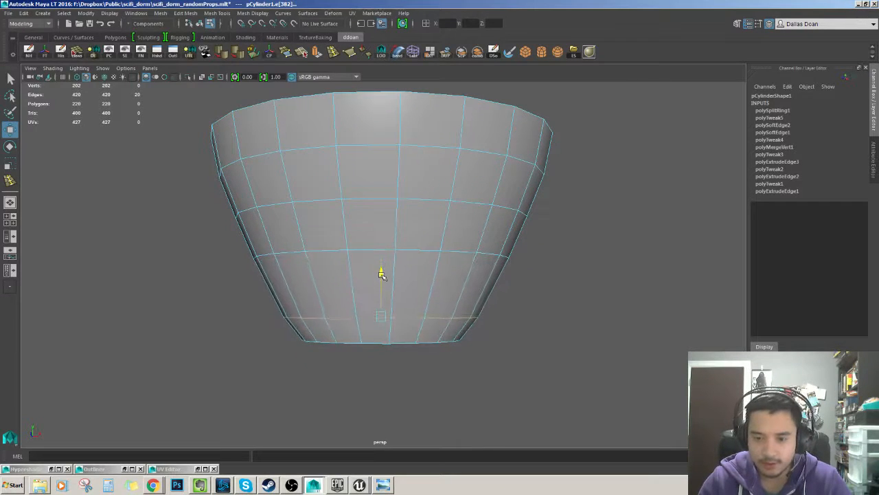
key("r")
mouse_move(383, 316)
left_mouse_down("alt")
mouse_move(383, 331)
mouse_move(367, 320)
left_mouse_up("alt")
left_click_drag(367, 320, 369, 287, "alt")
Move the second-lowest edge loop of the outer wall down and scale the loop above it outward
double_click(349, 251)
left_click_drag(354, 251, 363, 267, "alt")
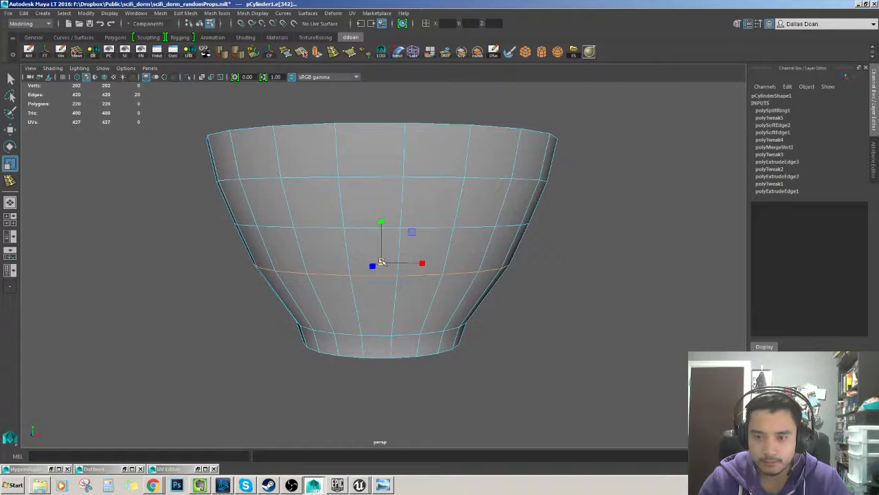
key("w")
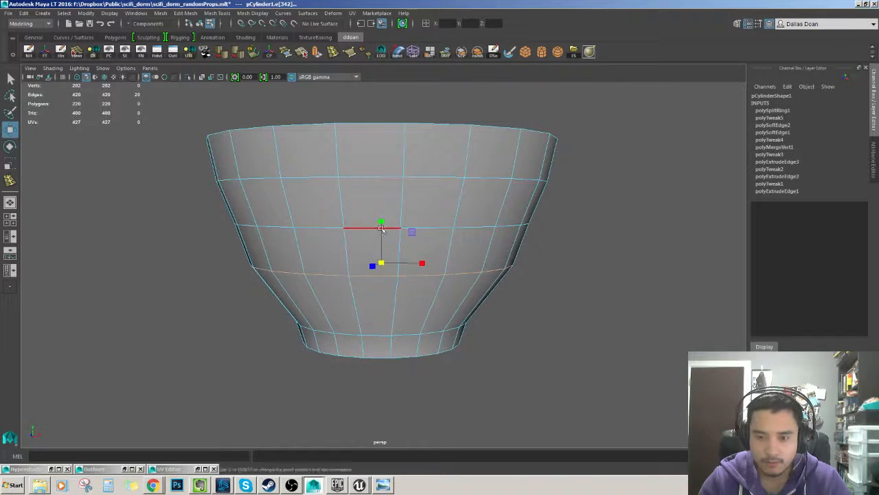
mouse_move(381, 221)
left_mouse_down()
mouse_move(376, 209)
mouse_move(383, 237)
mouse_move(374, 274)
mouse_move(386, 224)
left_mouse_up()
key("r")
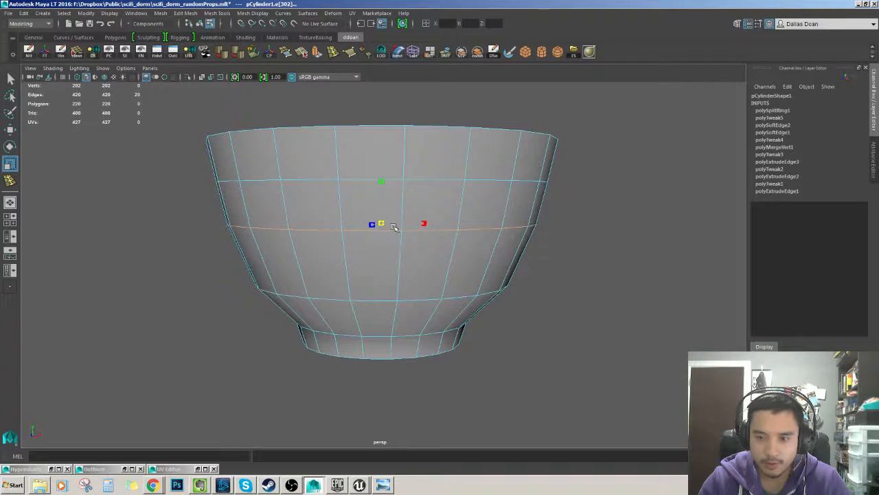
left_click_drag(396, 227, 427, 226, "alt")
Inspect the bowl's rounded silhouette in object mode, with the mesh deselected and selected
left_click_drag(479, 272, 466, 195, "alt")
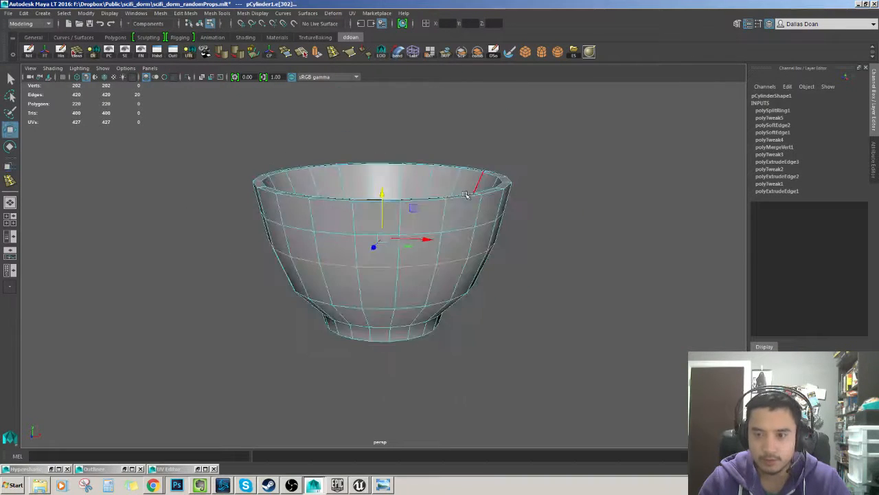
right_click_drag(459, 247, 497, 219)
left_click_drag(563, 230, 577, 202, "alt")
left_click(576, 203)
scroll(536, 208, "down", 4)
left_click_drag(491, 213, 477, 219, "alt")
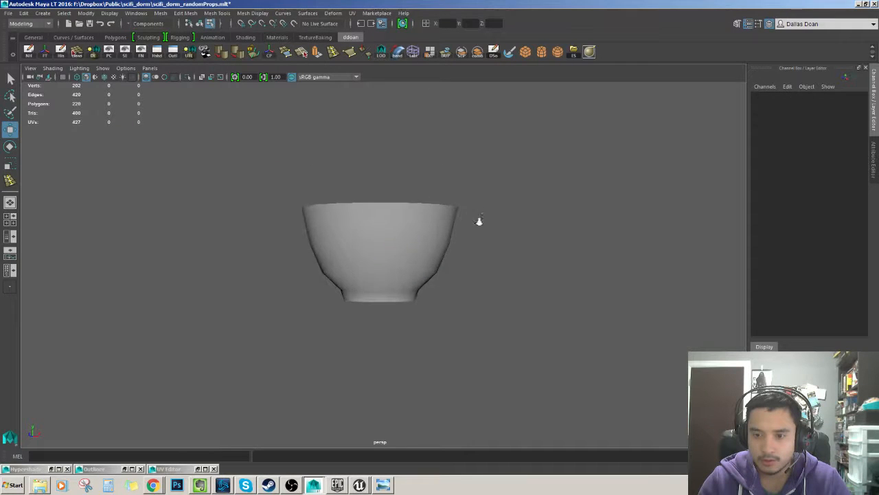
scroll(474, 223, "up", 3)
right_click_drag(454, 258, 453, 237)
scroll(459, 236, "up", 2)
right_click_drag(472, 268, 489, 254)
left_click_drag(482, 272, 476, 256, "alt")
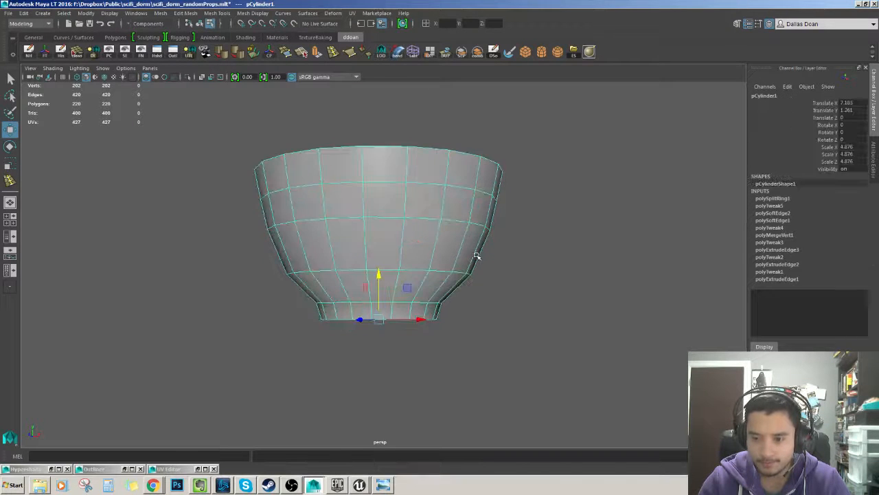
Lower the middle edge loop of the outer wall and adjust its scale to even out the curve
right_click_drag(465, 206, 465, 185)
double_click(456, 220)
left_click_drag(455, 220, 458, 232, "alt")
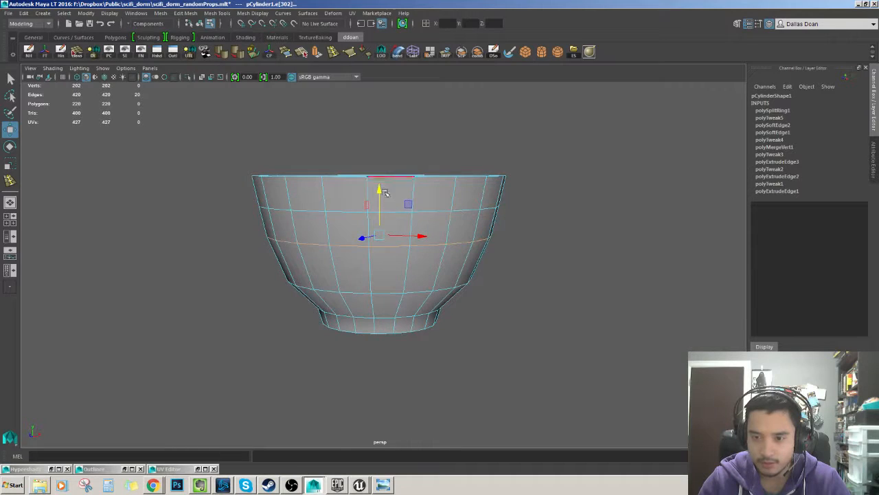
left_click_drag(379, 199, 454, 215, "alt")
key("r")
key("w")
mouse_move(453, 287)
left_mouse_down("alt")
mouse_move(526, 295)
mouse_move(515, 208)
mouse_move(432, 220)
mouse_move(411, 208)
mouse_move(447, 216)
mouse_move(461, 289)
left_mouse_up("alt")
left_click(522, 300)
key("F8")
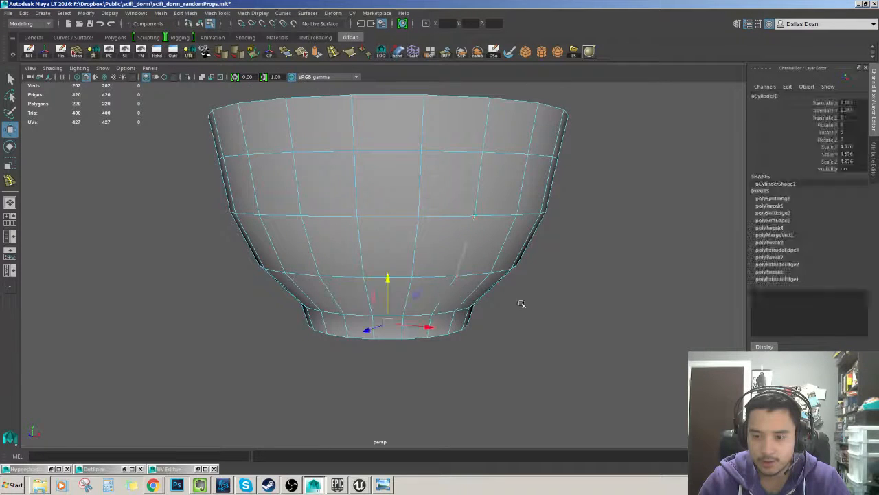
left_click(520, 305)
right_click_drag(518, 303, 454, 283, "alt")
Insert three more edge loops between the existing ones on the outer wall and widen the one nearest the rim
scroll(454, 283, "up", 4)
left_click_drag(454, 282, 457, 279, "alt")
right_click_drag(456, 278, 448, 250)
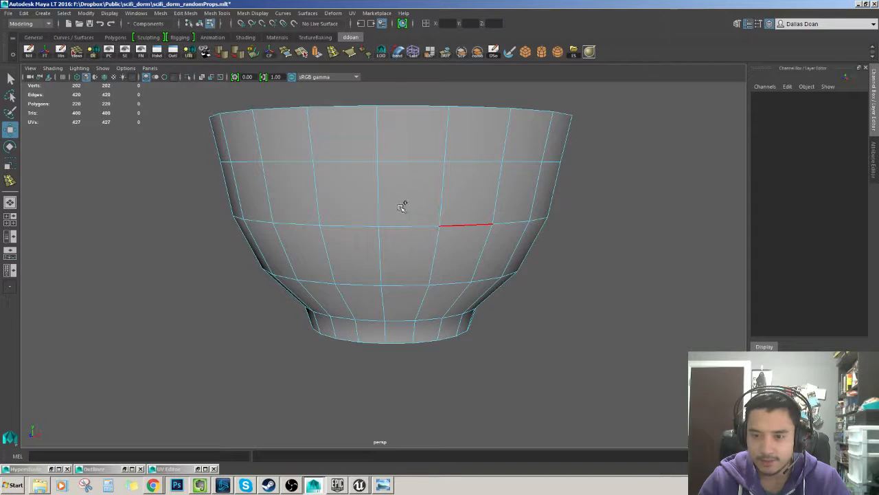
key("y")
left_click_drag(455, 280, 451, 205, "alt")
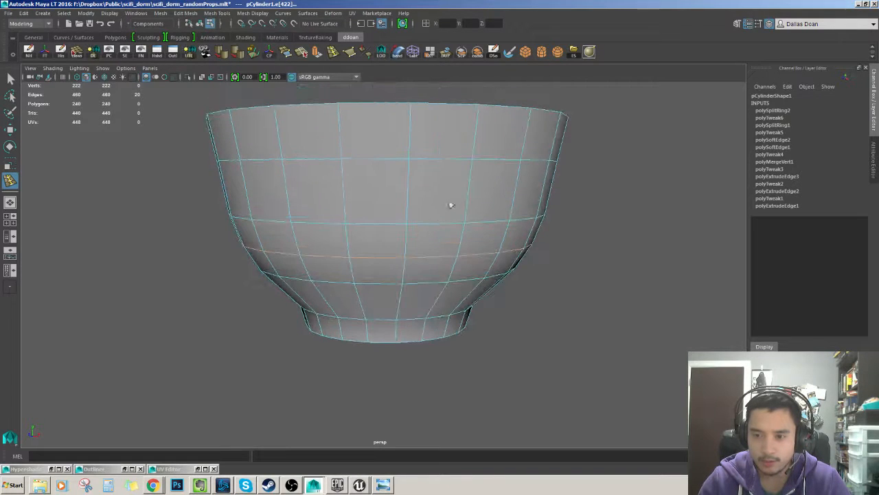
left_click(411, 191)
left_click_drag(414, 192, 455, 218, "alt")
left_click(437, 213)
key("w")
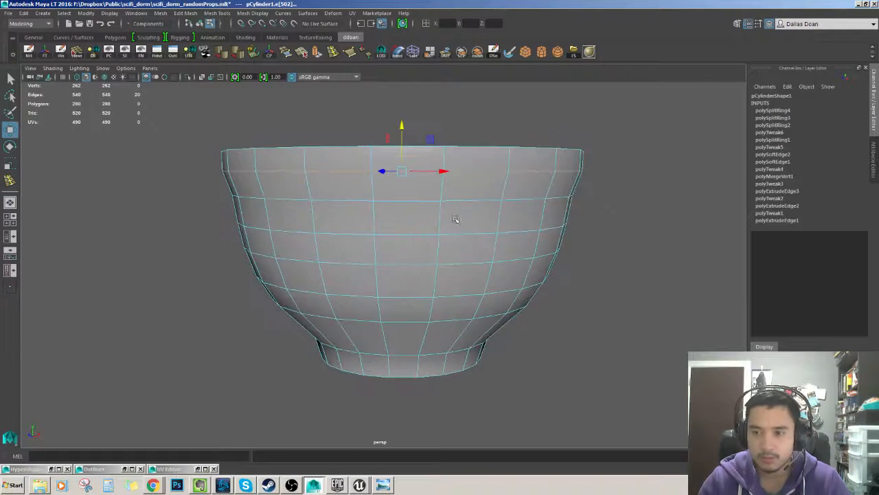
Examine the refined bowl from outside and inside in object mode
right_click_drag(525, 244, 584, 229)
left_click_drag(601, 230, 570, 210, "alt")
left_click(567, 210)
right_click_drag(567, 210, 520, 229, "alt")
left_click_drag(520, 229, 373, 261, "alt")
left_click(472, 275)
scroll(436, 273, "up", 2)
scroll(374, 259, "down", 4)
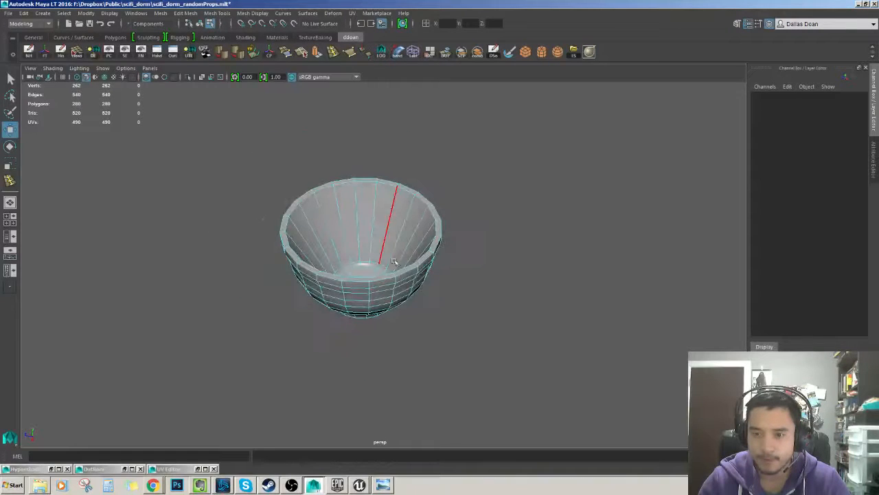
Select the whole bowl and delete its construction history
key("F8")
left_click_drag(445, 205, 461, 234, "alt")
scroll(460, 234, "up", 3)
middle_click_drag(426, 226, 472, 235, "alt")
left_click_drag(471, 234, 417, 208, "alt")
key("alt+shift+d")
Insert two edge loops around the inner wall of the bowl, one near the rim and one farther down
key("y")
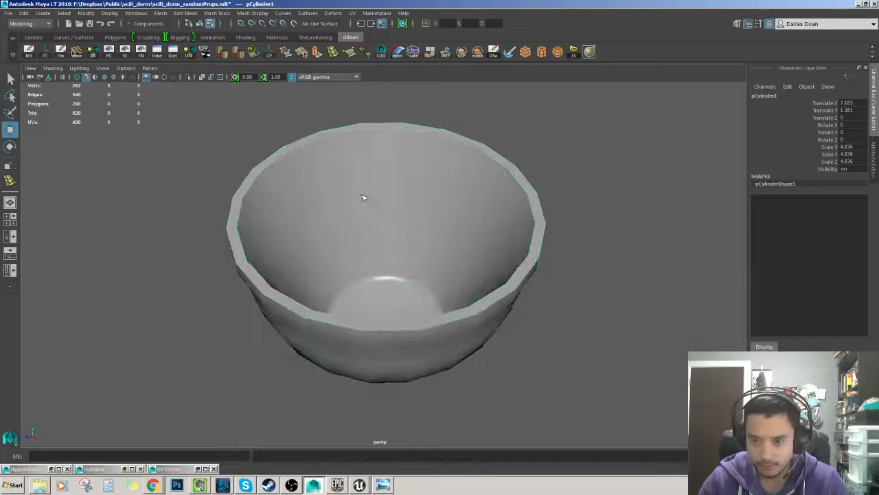
left_click_drag(362, 179, 390, 186, "alt")
key("ctrl+z")
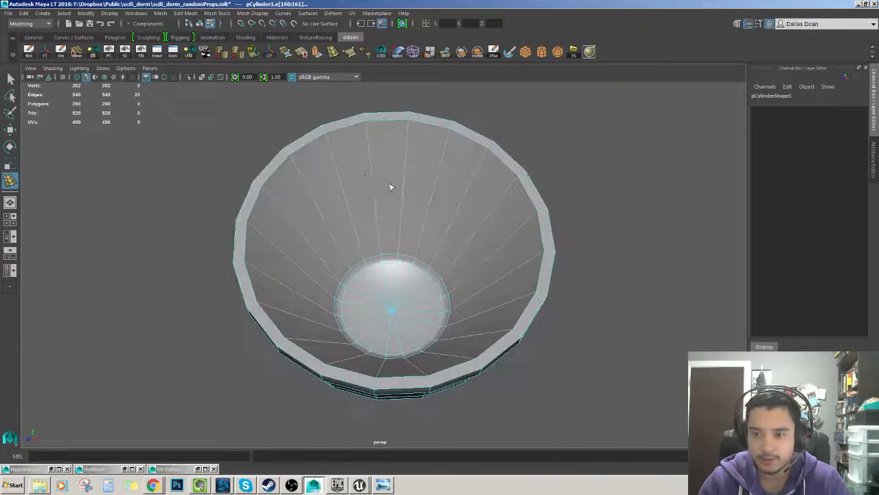
left_click(376, 153)
left_click_drag(376, 152, 371, 261, "alt")
left_click(376, 221)
Scale the two new inner-wall edge loops outward one after another to round the bowl's interior
key("w")
double_click(407, 156)
key("r")
double_click(387, 209)
key("w")
key("F8")
scroll(556, 214, "up", 3)
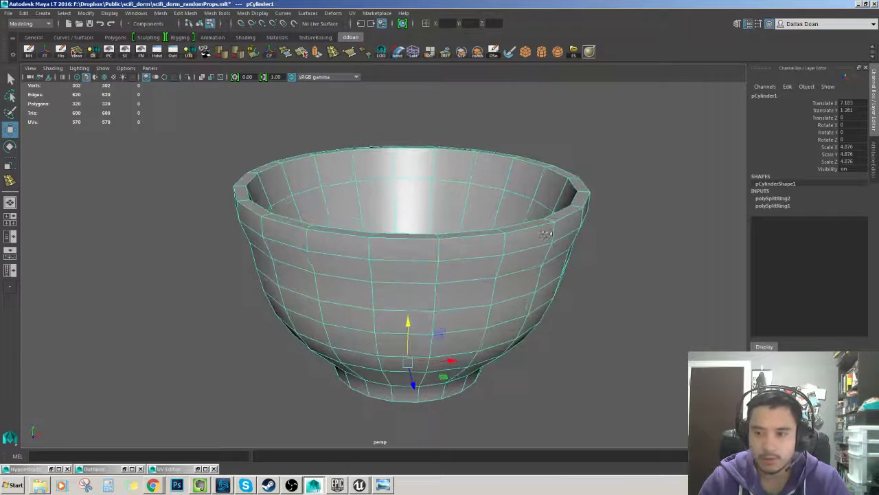
Insert an edge loop around the middle of the rim's top face and raise it slightly to round the lip
key("F8")
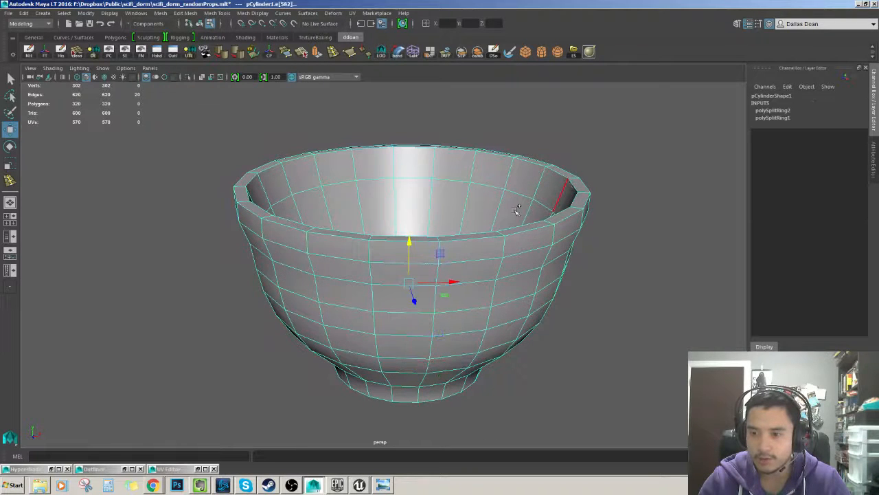
key("y")
left_click_drag(559, 238, 560, 266, "alt")
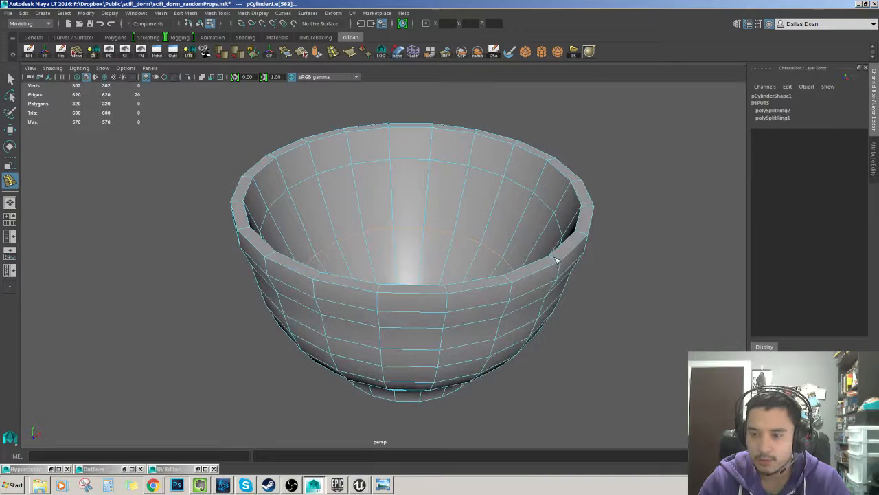
left_click(556, 261)
key("w")
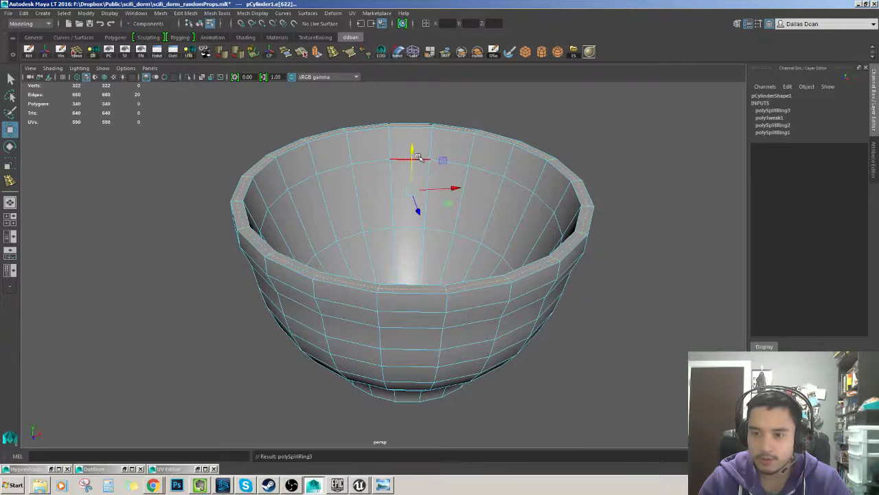
left_click_drag(415, 151, 460, 167)
left_click_drag(411, 126, 410, 128)
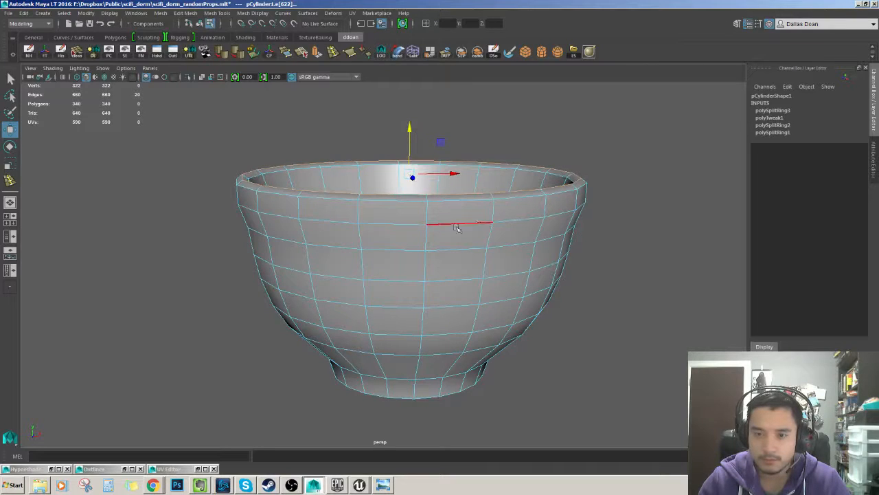
Delete the bowl's construction history and check its shape from several angles
key("F8")
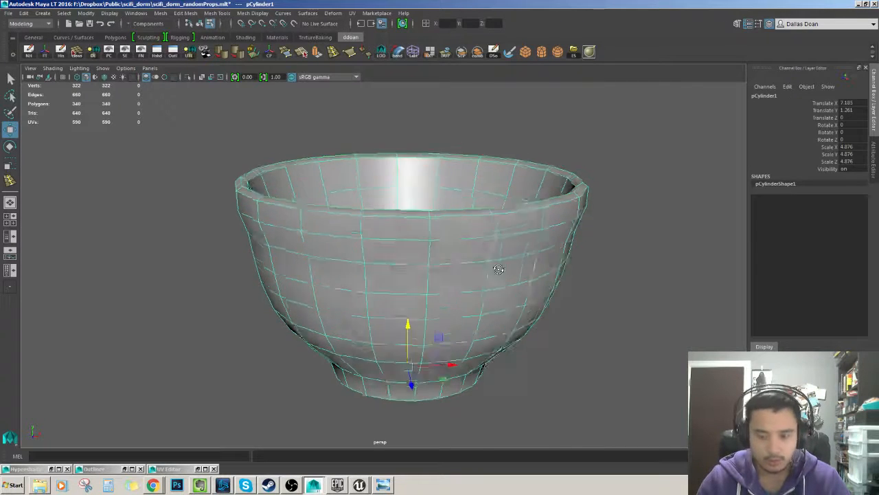
left_click_drag(498, 269, 503, 274, "alt")
scroll(549, 264, "down", 5)
left_click(595, 259)
scroll(477, 268, "up", 2)
left_click_drag(498, 240, 459, 289, "alt")
left_click(420, 280)
left_click(583, 248)
left_click_drag(564, 269, 401, 236, "alt")
left_click(401, 236)
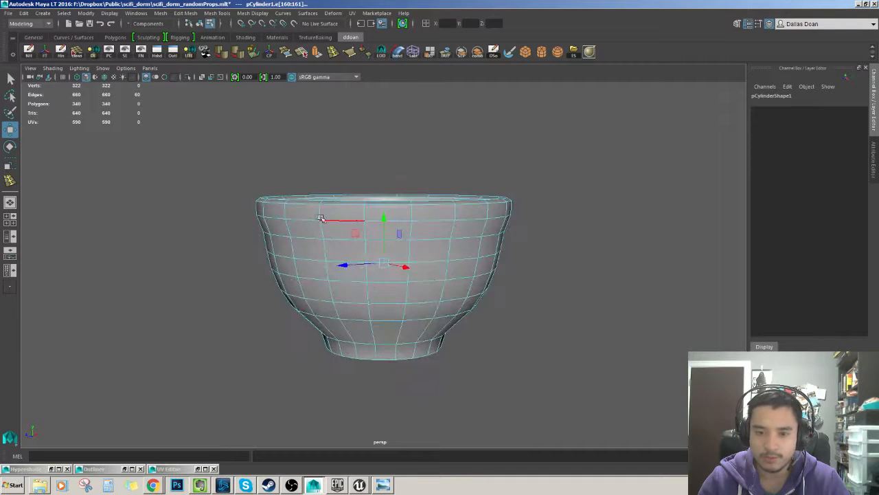
key("F9")
left_click_drag(336, 232, 367, 230, "alt")
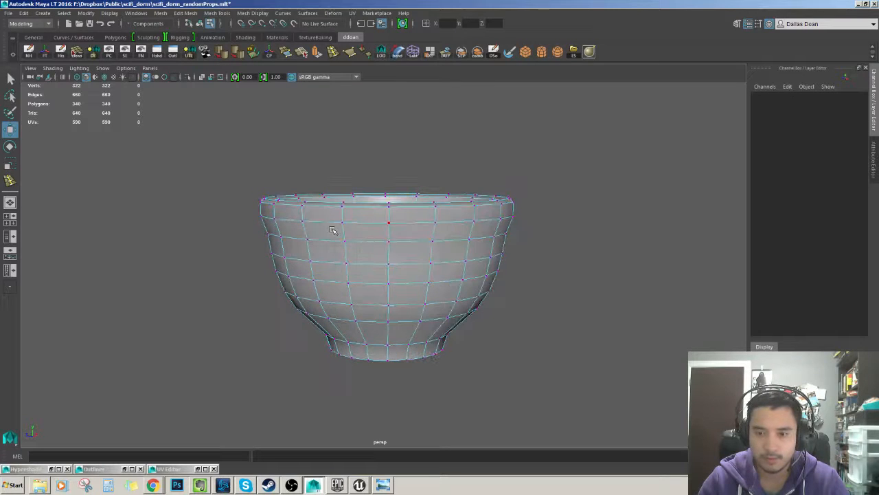
key("F10")
left_click_drag(308, 222, 305, 213, "alt")
key("ctrl+z")
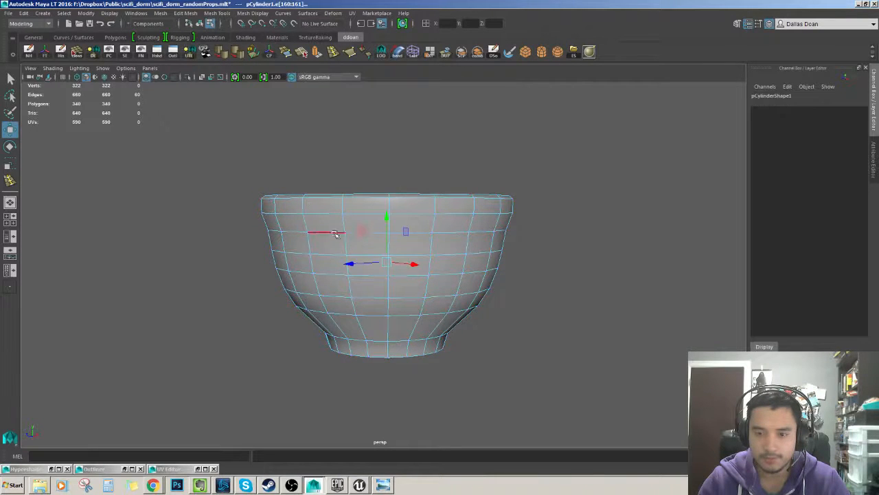
Adjust the scale of three middle edge loops on the outer wall one after another to smooth the curve
double_click(407, 235)
key("r")
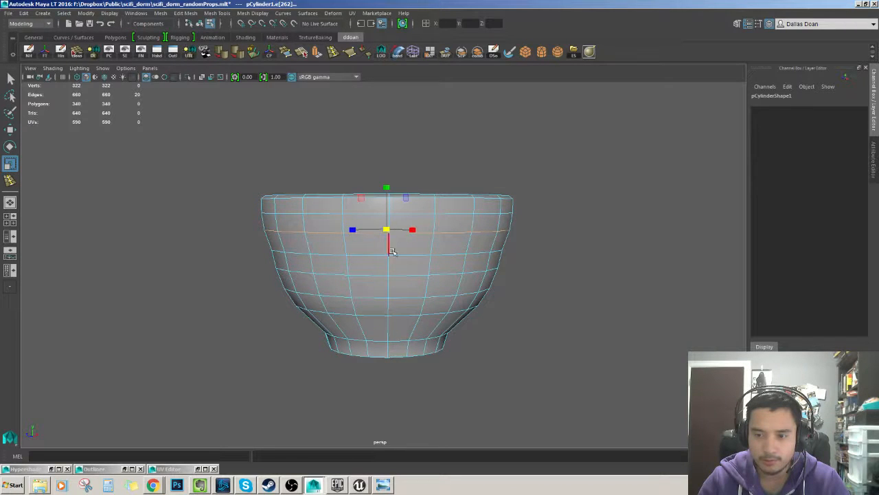
left_click(376, 257)
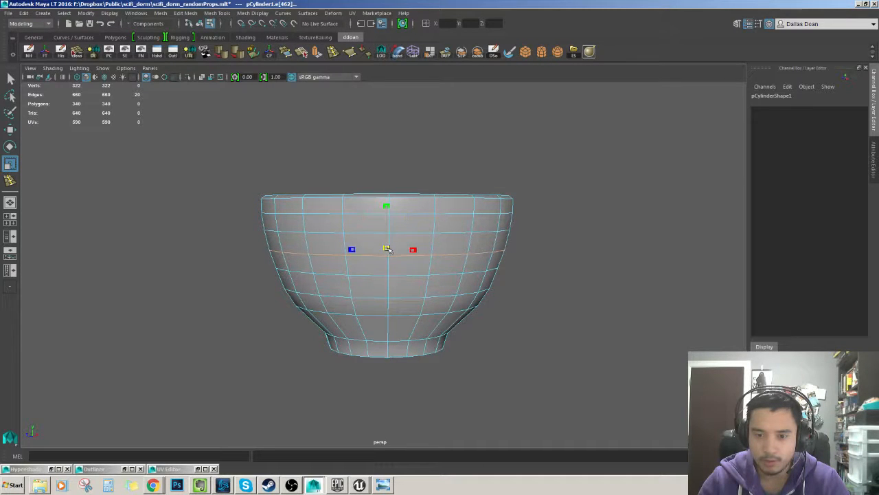
left_click_drag(371, 279, 376, 273, "alt")
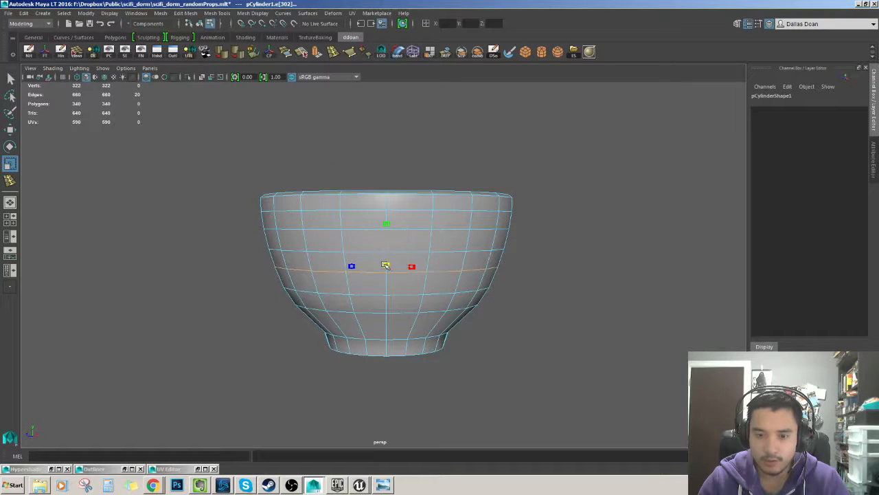
left_click_drag(385, 265, 393, 270, "alt")
key("w")
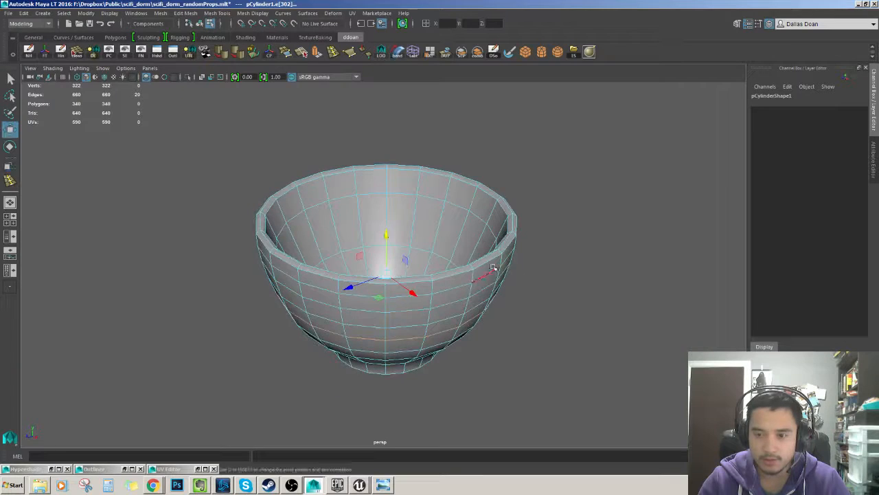
Soften the edge loops around the bowl's rim at a 180° angle
right_click_drag(489, 309, 550, 301)
left_click(550, 302)
scroll(474, 302, "down", 3)
left_click_drag(467, 300, 391, 314, "alt")
scroll(469, 302, "up", 3)
right_click_drag(411, 302, 418, 262)
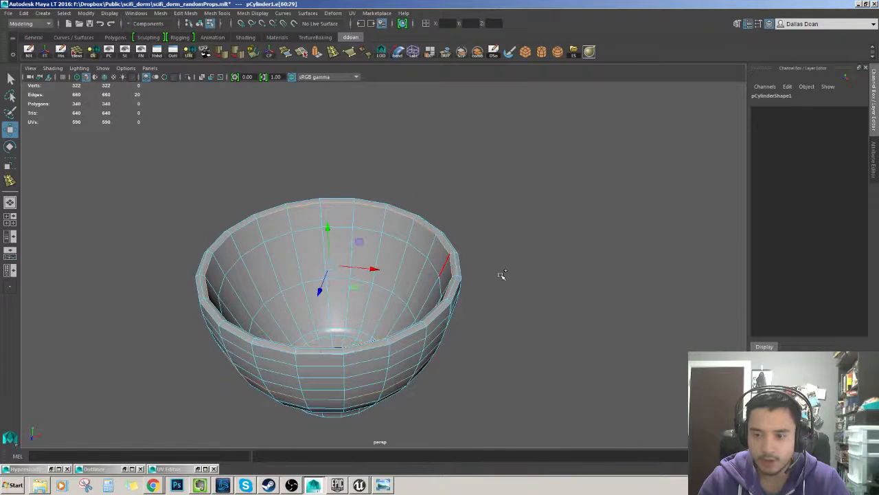
right_click_drag(502, 276, 477, 263, "shift")
left_click(477, 263)
left_click_drag(477, 263, 446, 243, "alt")
double_click(431, 264)
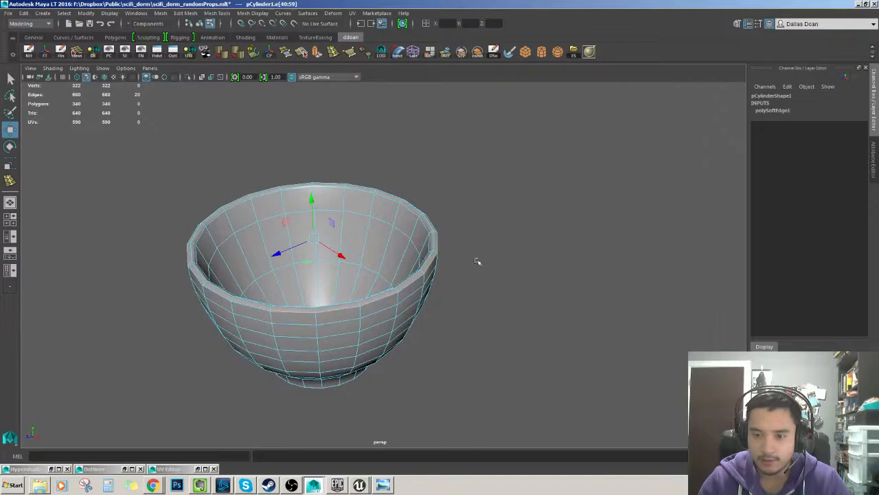
key("g")
right_click_drag(415, 309, 433, 303)
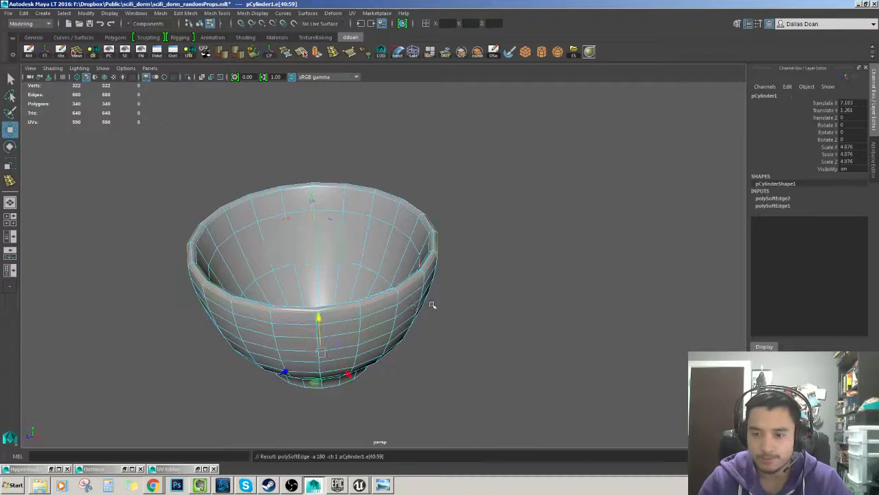
Delete the construction history left by the edge softening and check the bowl's overall shape
left_click(502, 284)
right_click_drag(502, 284, 493, 280, "alt")
left_click_drag(492, 281, 369, 285, "alt")
right_click_drag(369, 285, 372, 263)
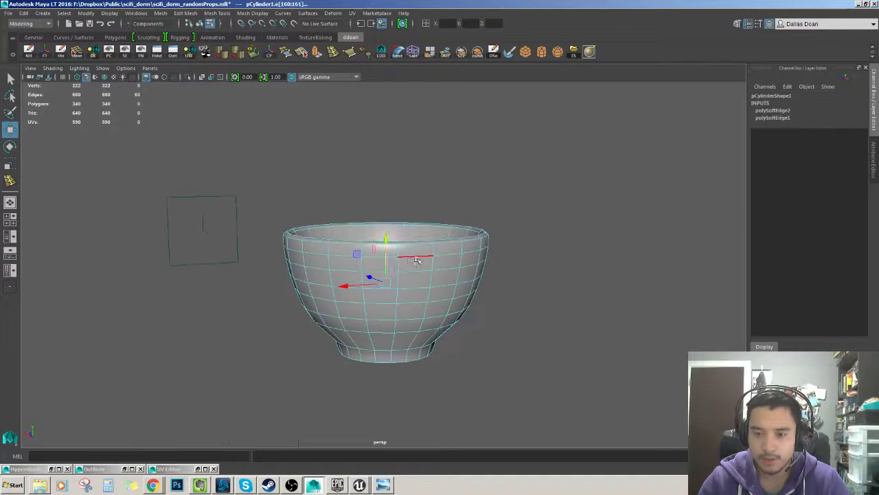
left_click_drag(416, 261, 435, 283, "alt")
right_click_drag(439, 311, 452, 289)
left_click_drag(446, 276, 350, 290, "alt")
key("alt+shift+d")
left_click(564, 269)
scroll(418, 290, "down", 3)
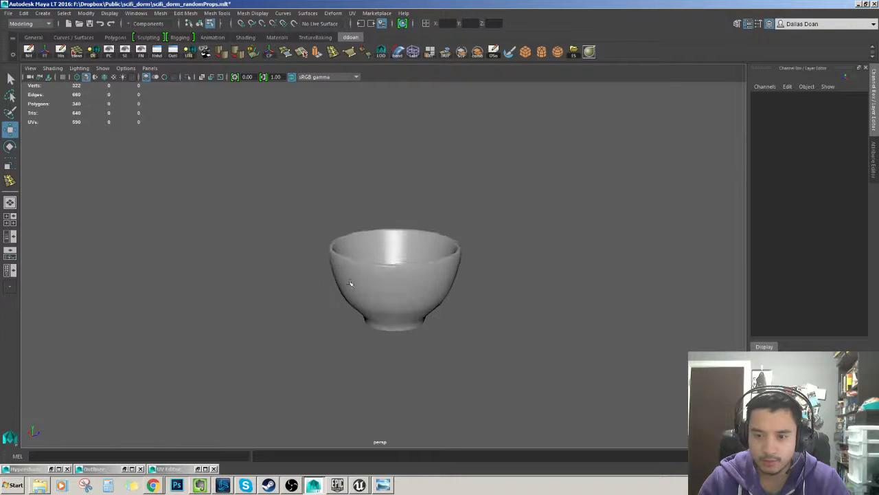
left_click(439, 275)
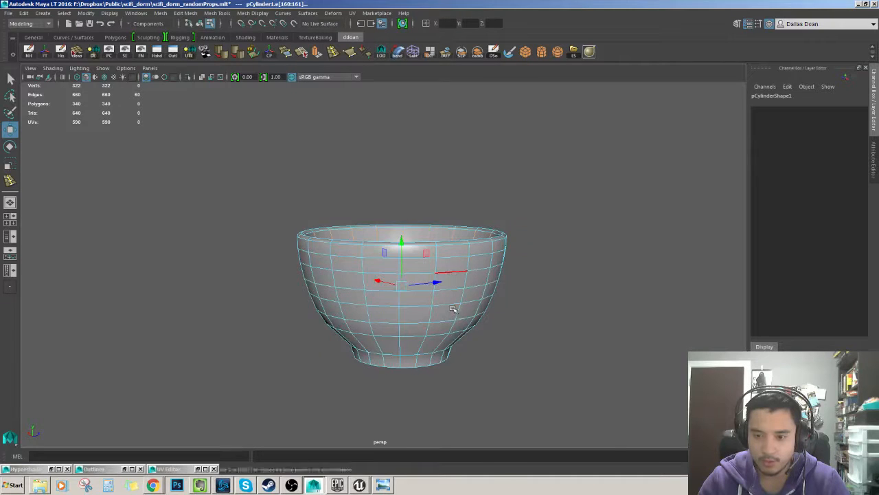
left_click_drag(452, 310, 482, 313, "alt")
right_click_drag(475, 297, 443, 297, "alt")
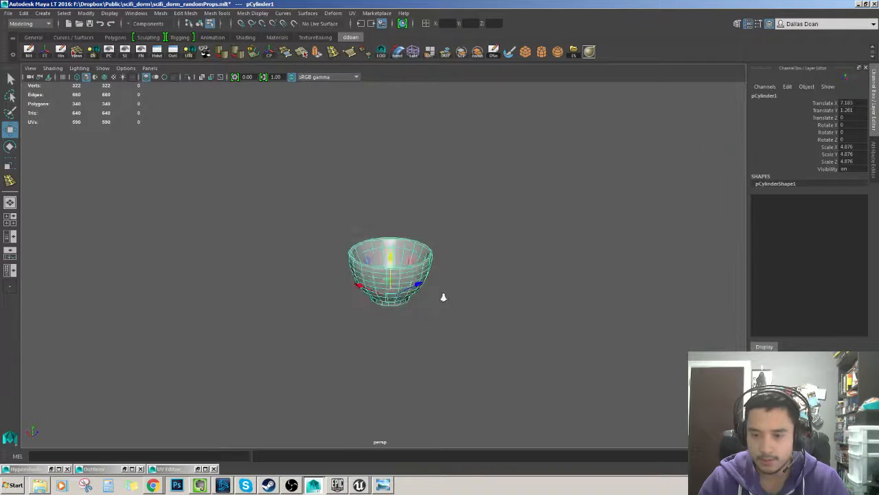
Unhide the unreal_manScale reference character so that it shows together with the bowl
key("ctrl+1")
right_click_drag(446, 263, 444, 277, "alt")
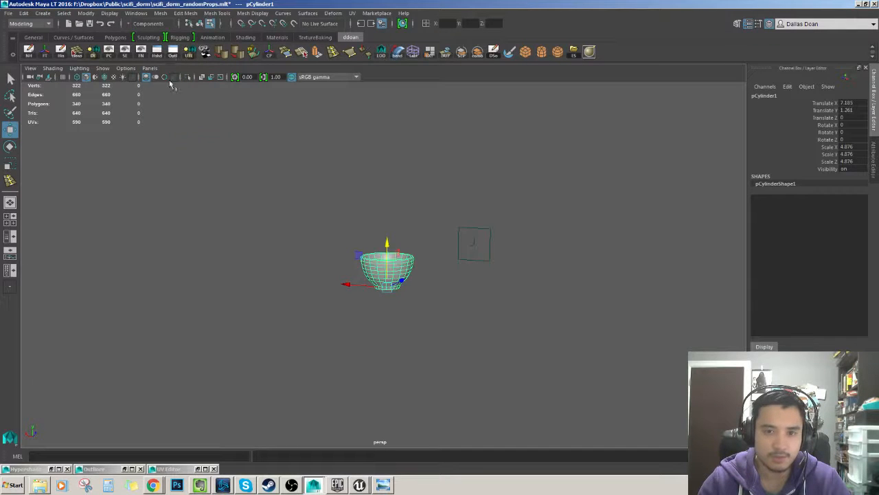
left_click(172, 55)
left_click(103, 235)
key("shift+h")
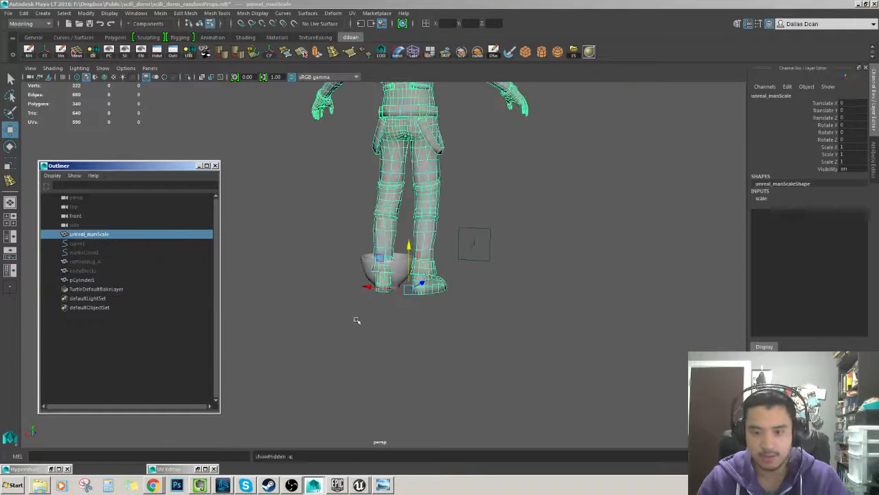
Return the bowl to object mode and raise it from the character's feet to about head height
left_click_drag(446, 329, 401, 320, "alt")
left_click(401, 320)
right_click_drag(400, 280, 404, 261)
key("f")
left_click_drag(417, 305, 387, 371, "alt")
key("F8")
scroll(432, 271, "down", 8)
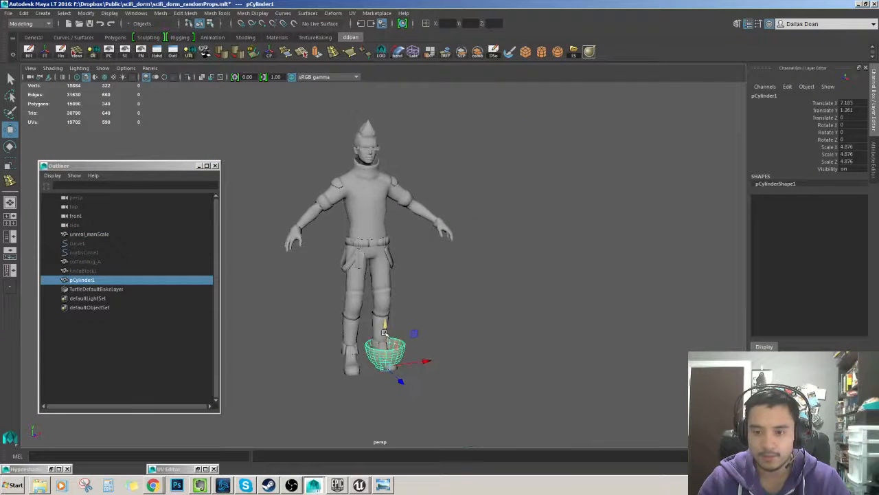
left_click_drag(386, 327, 355, 112)
Scale the bowl uniformly to about 2.68 and position it in front of the character just below the face
key("f")
left_click_drag(385, 316, 392, 384, "alt")
key("r")
key("w")
mouse_move(635, 297)
left_mouse_down("alt")
mouse_move(609, 318)
mouse_move(456, 310)
mouse_move(625, 295)
left_mouse_up("alt")
left_click(609, 318)
left_click(490, 282)
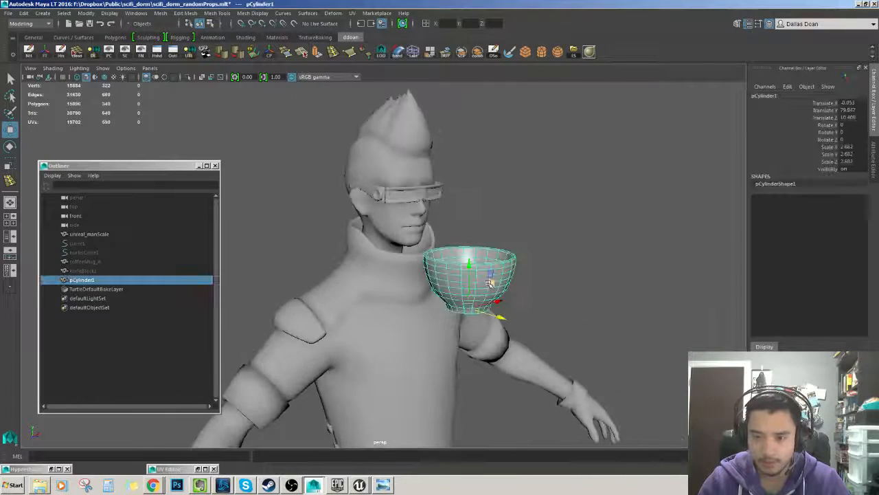
Examine the bowl's size against the character from several angles and distances
key("f")
left_click_drag(512, 281, 404, 283, "alt")
scroll(557, 282, "down", 8)
left_click(557, 282)
scroll(428, 284, "down", 4)
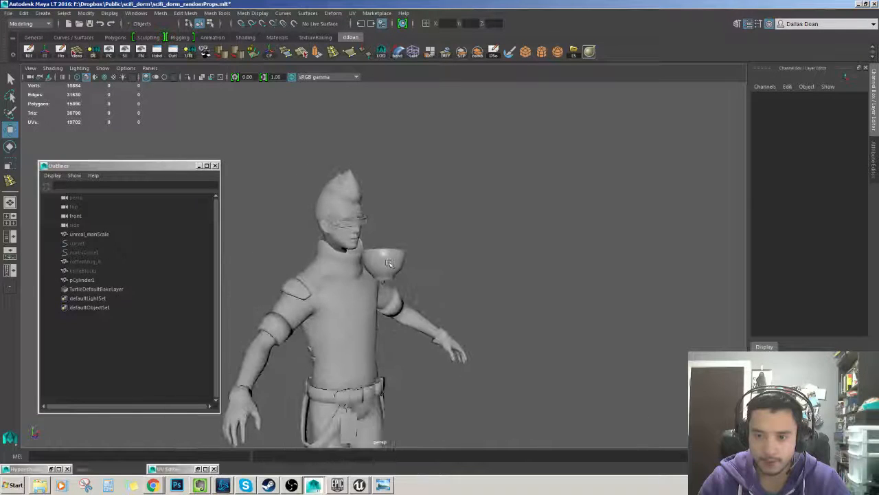
left_click(386, 259)
scroll(470, 279, "down", 3)
left_click_drag(470, 279, 481, 101, "alt")
left_click_drag(485, 179, 461, 169, "alt")
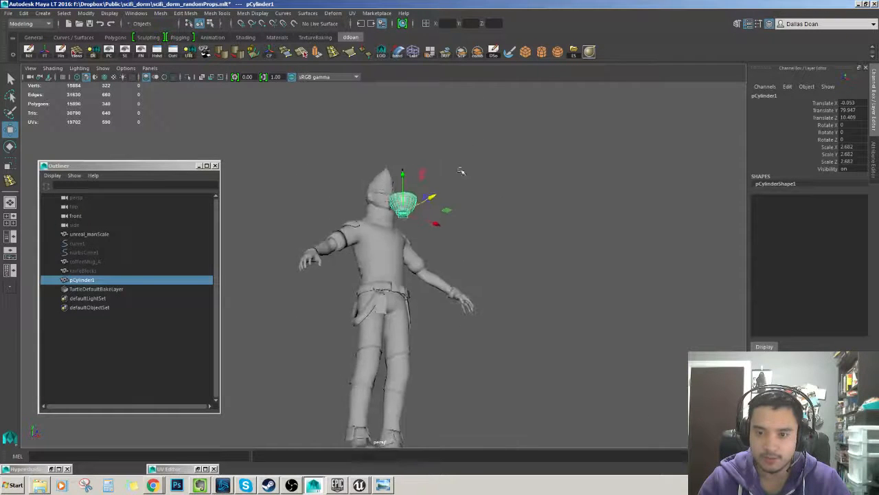
scroll(460, 310, "up", 6)
left_click_drag(460, 310, 489, 310, "alt")
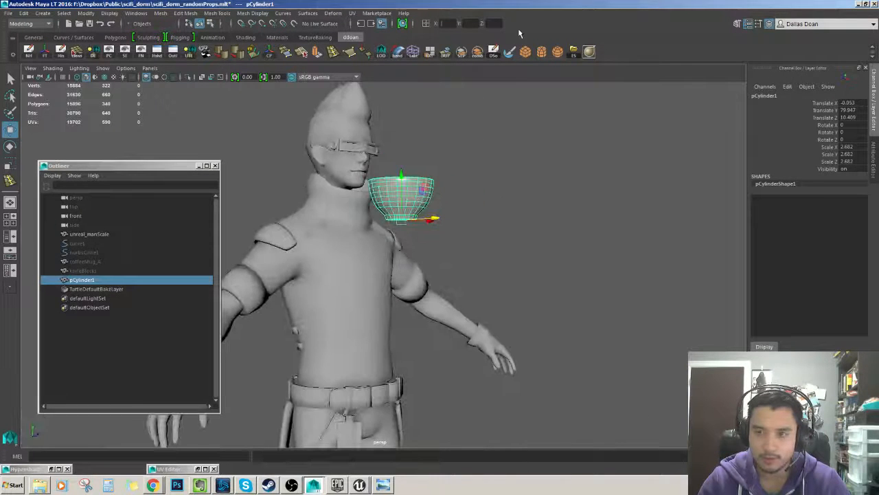
Place the bowl on the floor between the character's feet at Translate X 0, Y 1 and Z 0
key("Tab")
type("0")
key("Return")
scroll(490, 255, "down", 3)
key("f")
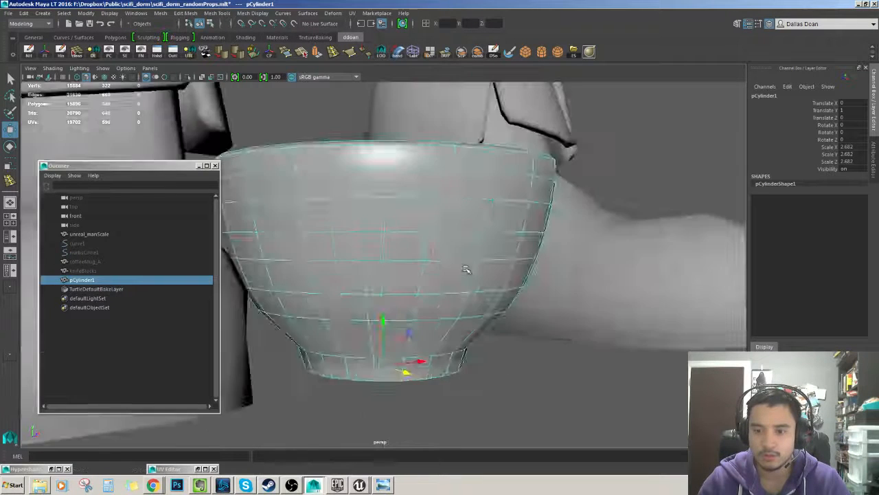
scroll(467, 271, "down", 1)
left_click_drag(467, 271, 441, 317, "alt")
scroll(462, 259, "down", 5)
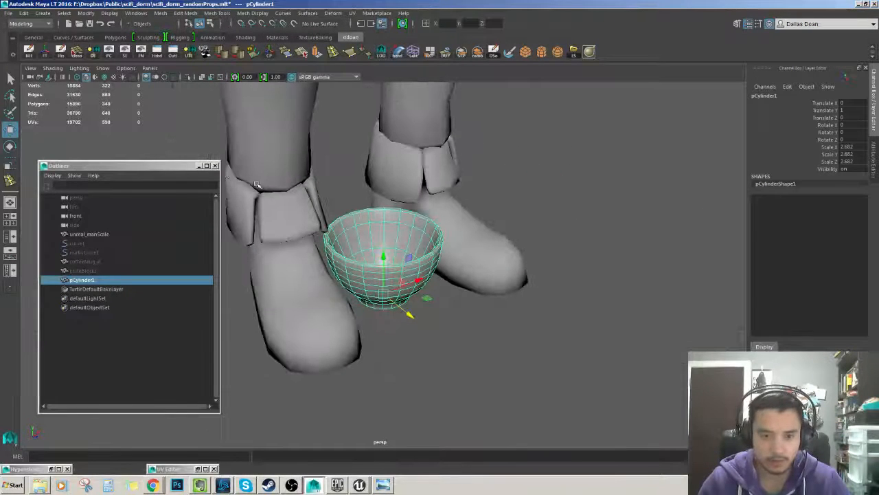
Rename the bowl object as kitchenBowl
double_click(94, 281)
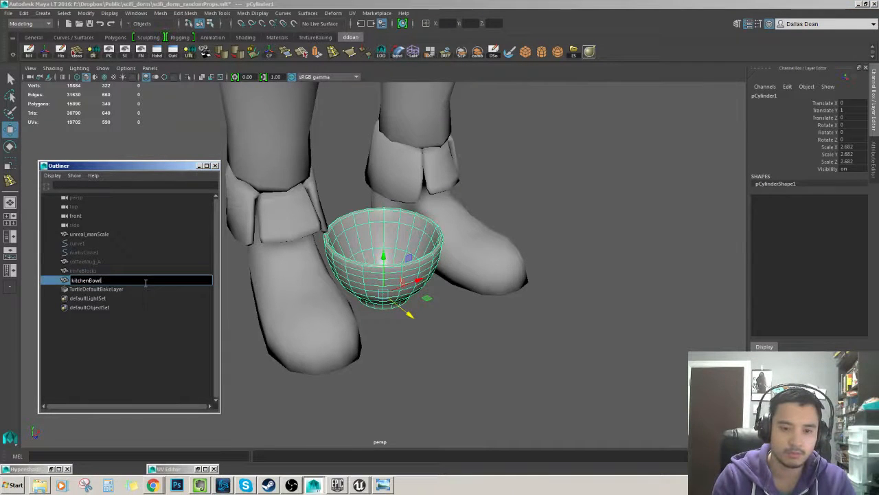
key("Return")
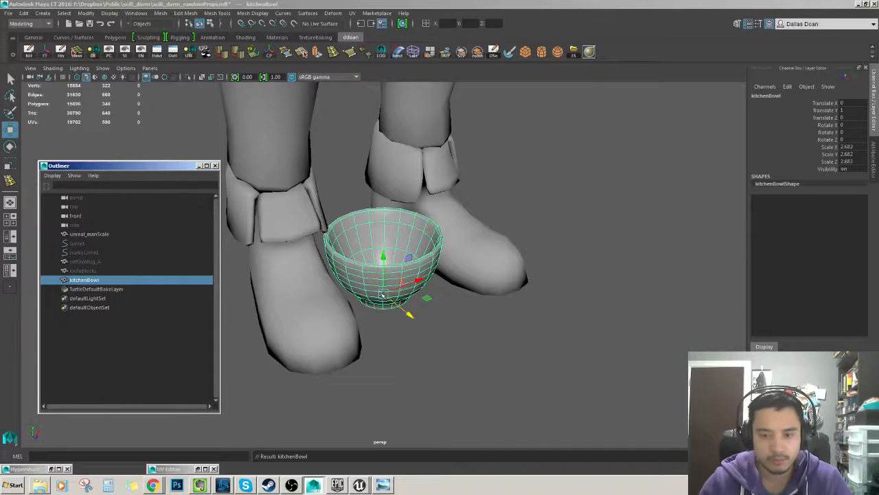
middle_click_drag(387, 296, 409, 303, "alt")
left_click(493, 357)
left_click_drag(409, 302, 423, 318, "alt")
left_click(415, 299)
Rename the bowl object as dinnerBowl and clear the selection
double_click(87, 280)
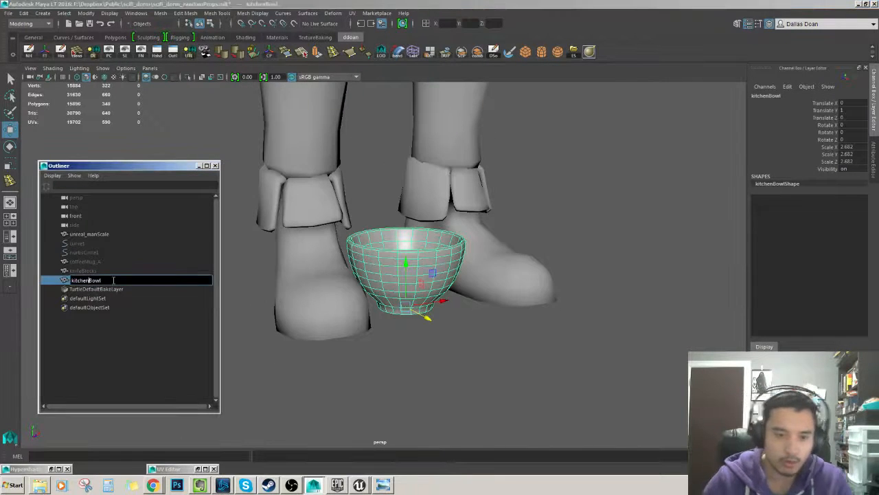
key("Return")
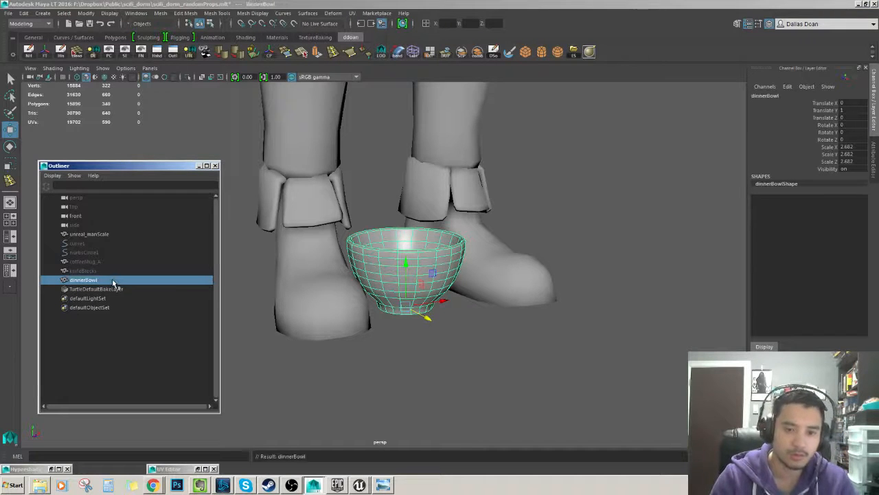
left_click_drag(495, 294, 485, 300, "alt")
left_click(486, 364)
Examine the dinner bowl's proportions beside the full character, both up close and from a distance
left_click_drag(417, 316, 436, 265, "alt")
scroll(411, 354, "down", 8)
scroll(393, 315, "up", 6)
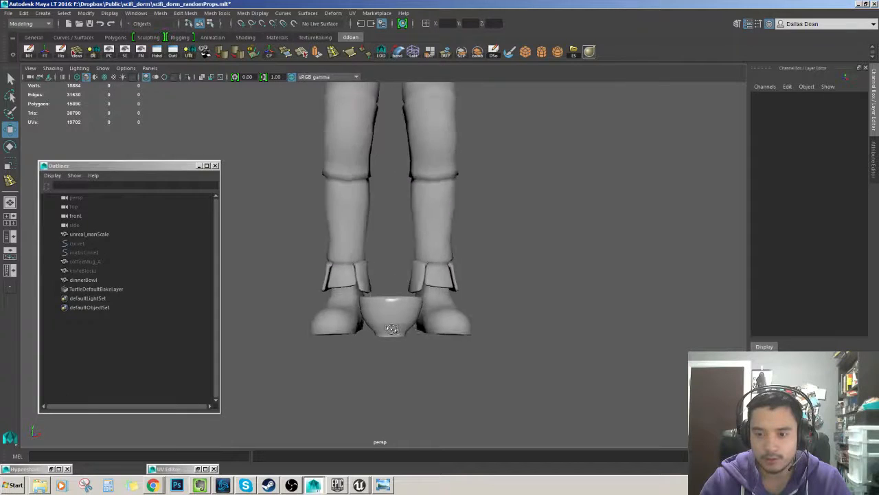
left_click(393, 316)
left_click_drag(439, 338, 485, 367, "alt")
left_click(470, 363)
scroll(467, 354, "up", 5)
scroll(461, 349, "down", 6)
scroll(479, 345, "down", 2)
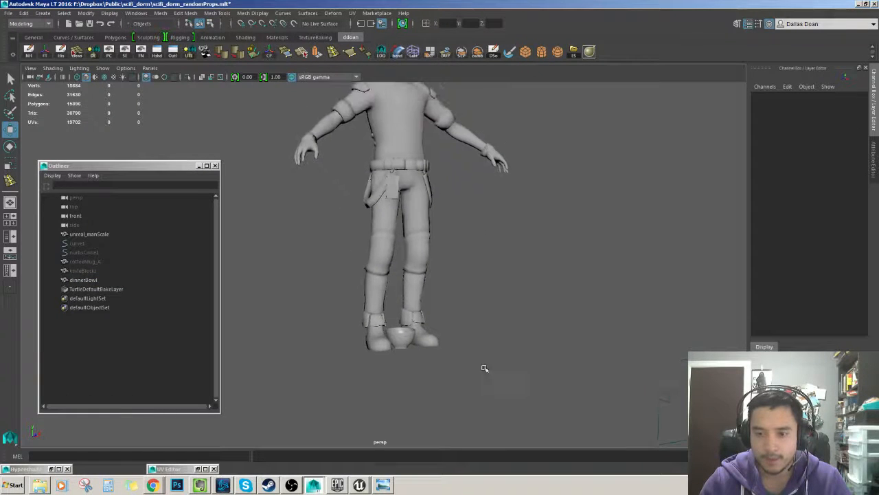
middle_click_drag(453, 332, 451, 372, "alt")
left_click_drag(451, 372, 415, 340, "alt")
middle_click_drag(415, 339, 403, 353, "alt")
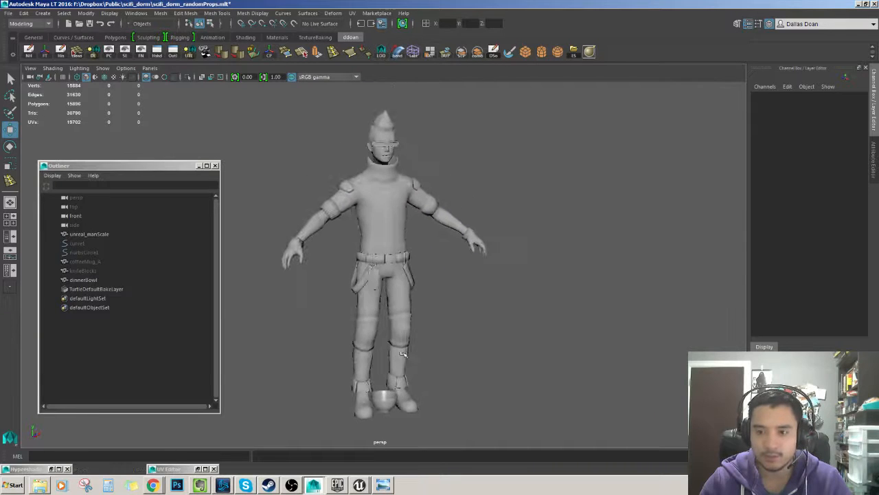
left_click_drag(403, 353, 403, 327, "alt")
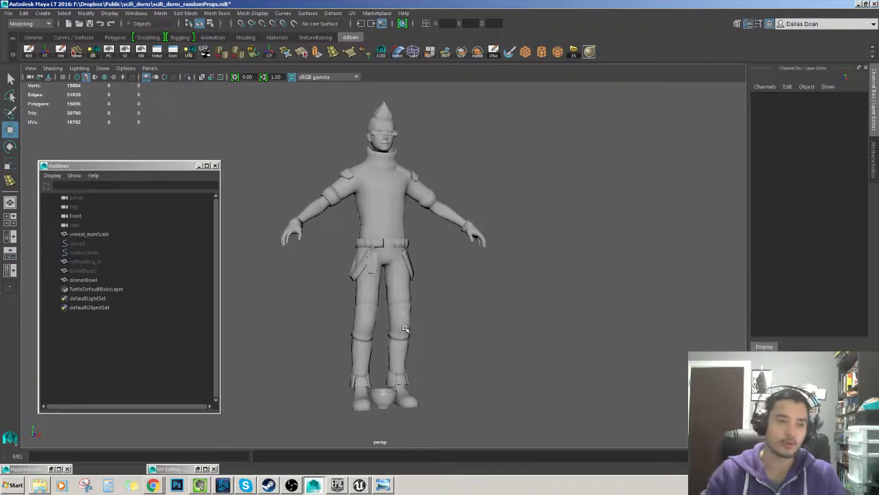